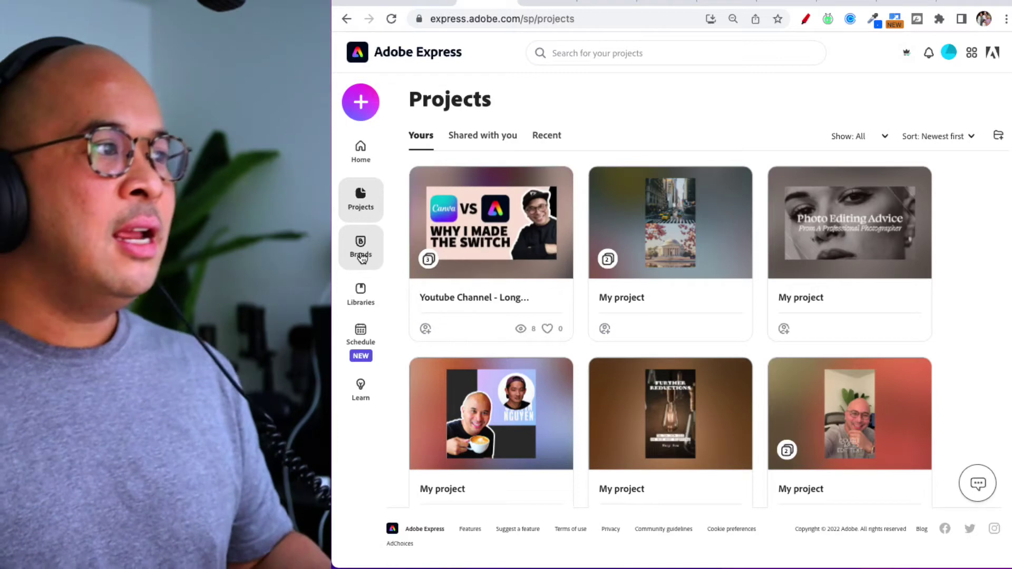
# Open the Uscreen brand kit and scroll through its logo, #006AFF colours and HK Grotesk/Proxima Nova fonts.
pyautogui.click(364, 260)
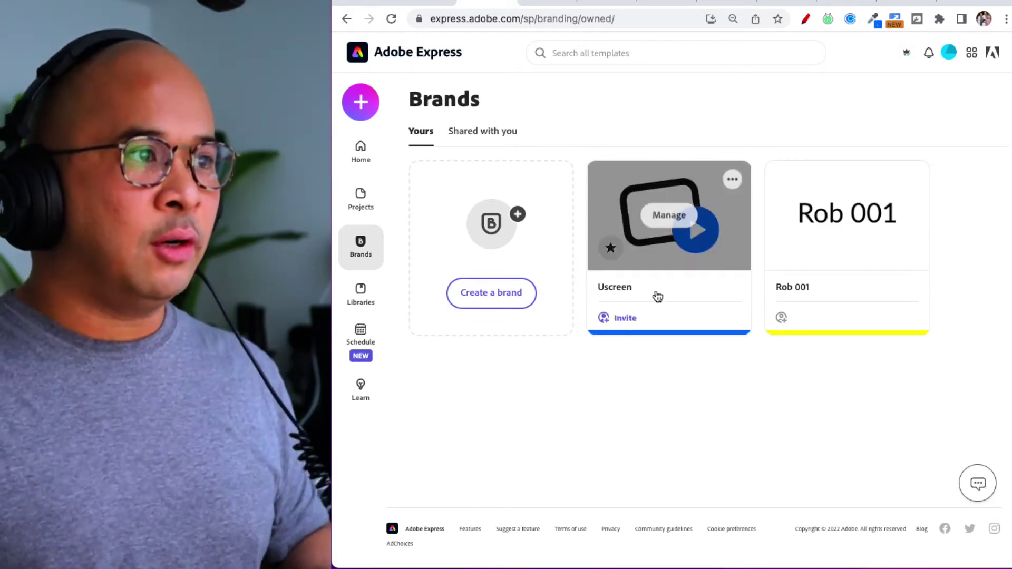
pyautogui.click(674, 224)
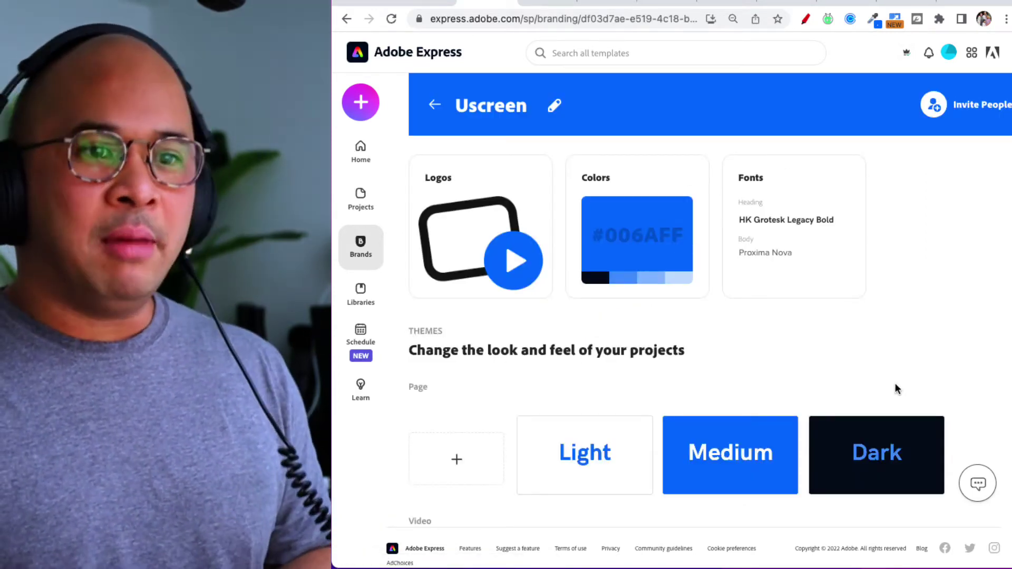
pyautogui.scroll(-5, 897, 389)
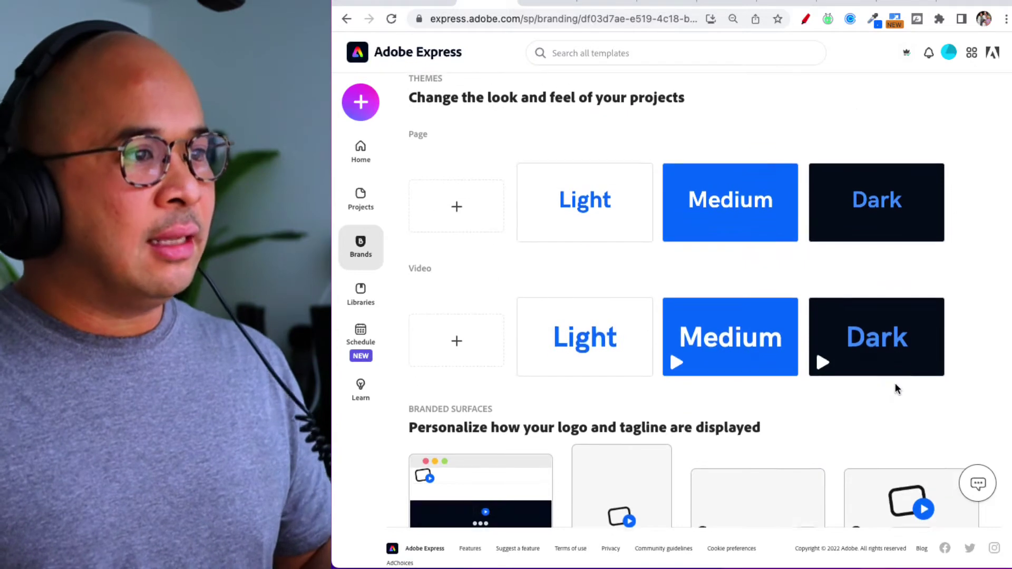
pyautogui.scroll(-2, 896, 389)
pyautogui.scroll(7, 896, 389)
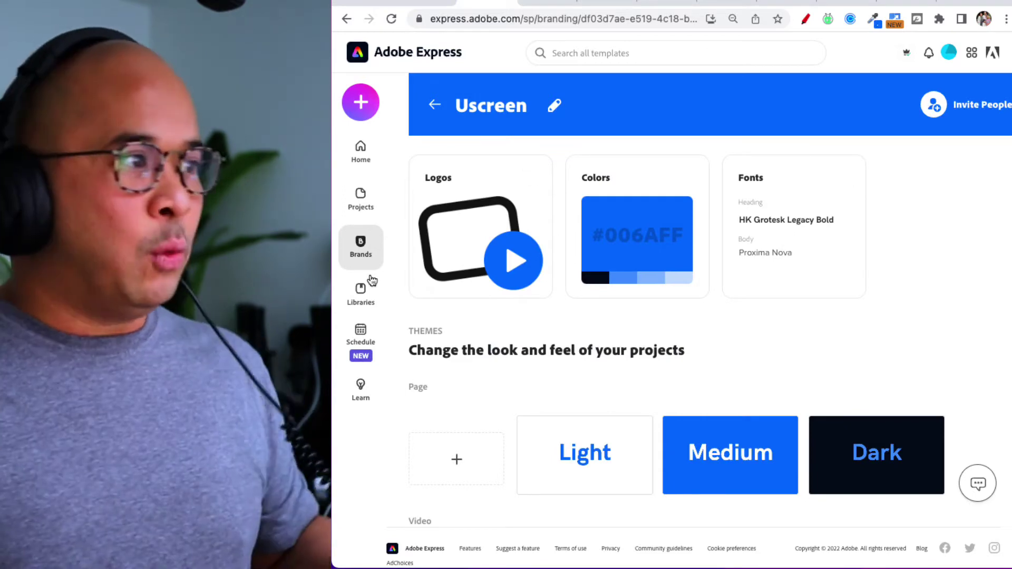
# Open the Logos library, skip the tour, and browse its assets.
pyautogui.click(361, 293)
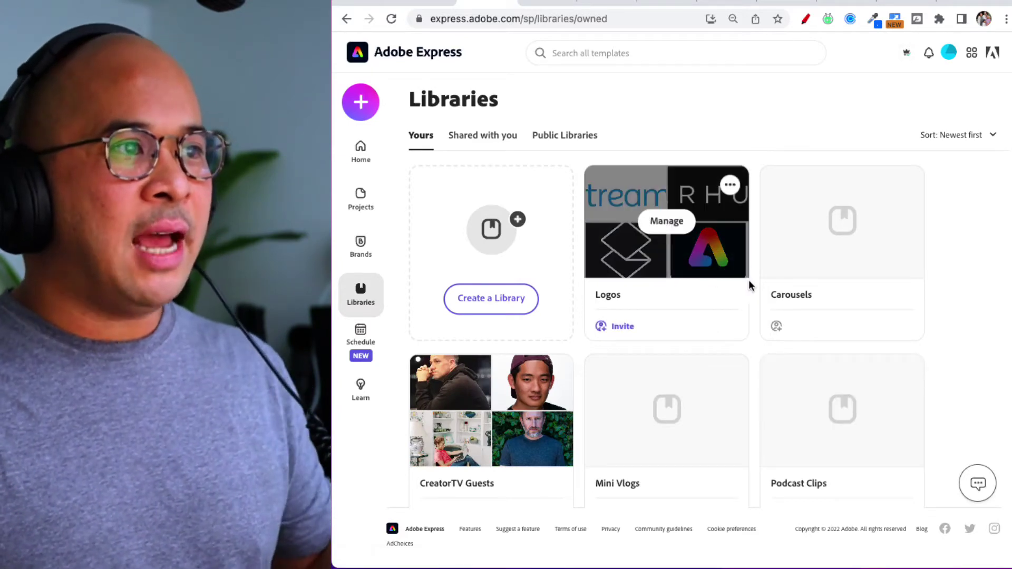
pyautogui.click(662, 233)
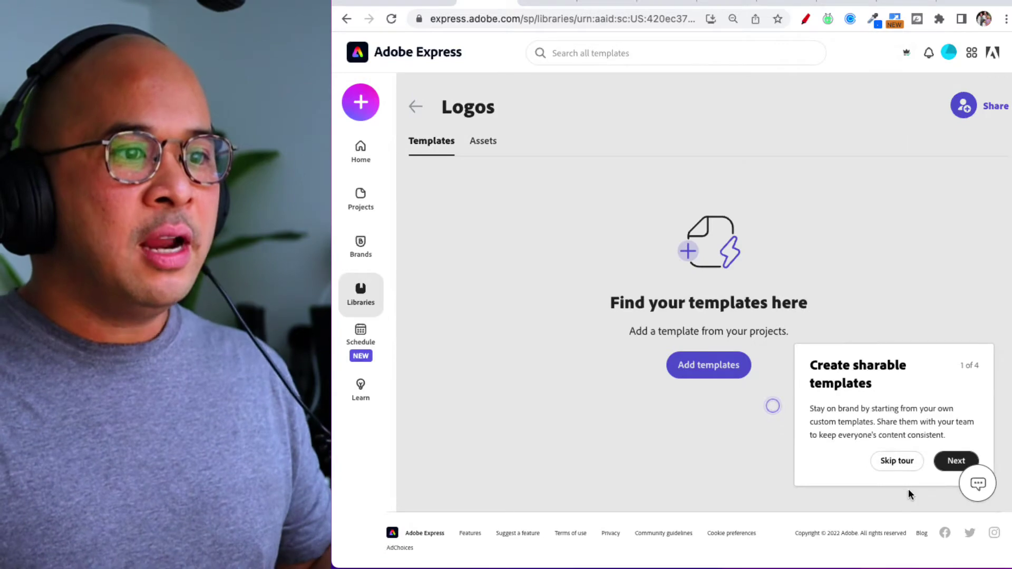
pyautogui.click(902, 462)
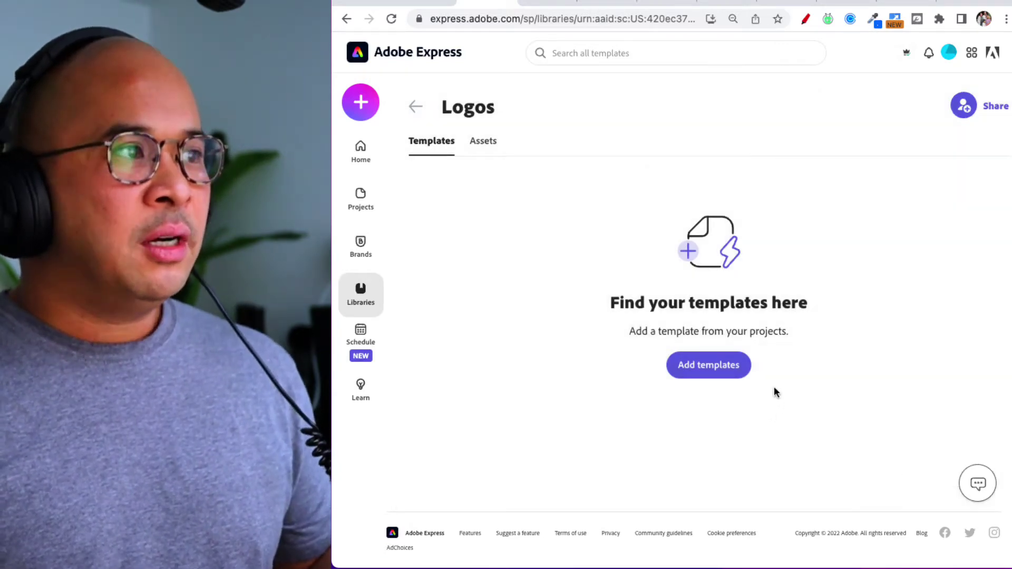
pyautogui.click(475, 144)
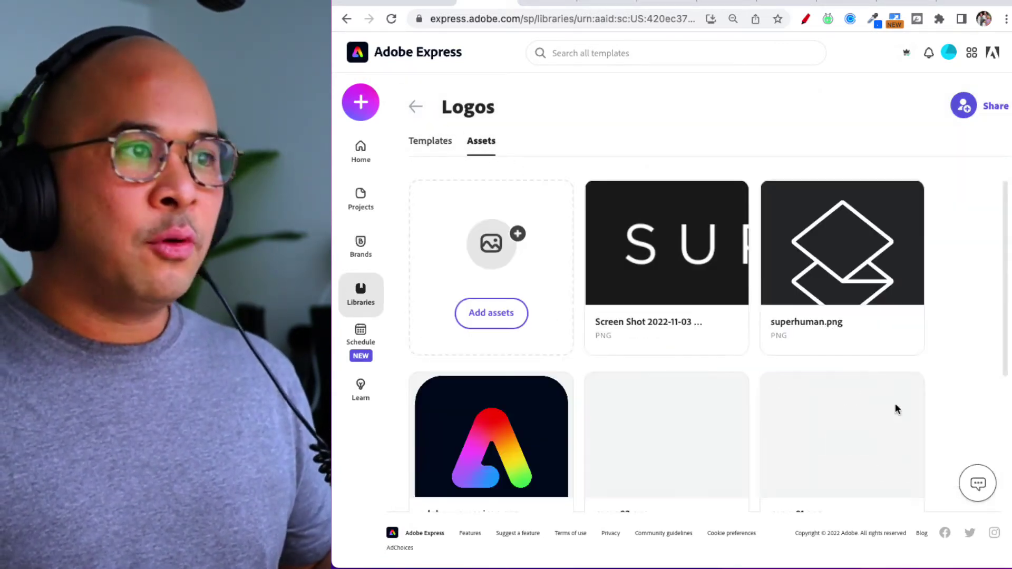
pyautogui.scroll(-5, 892, 395)
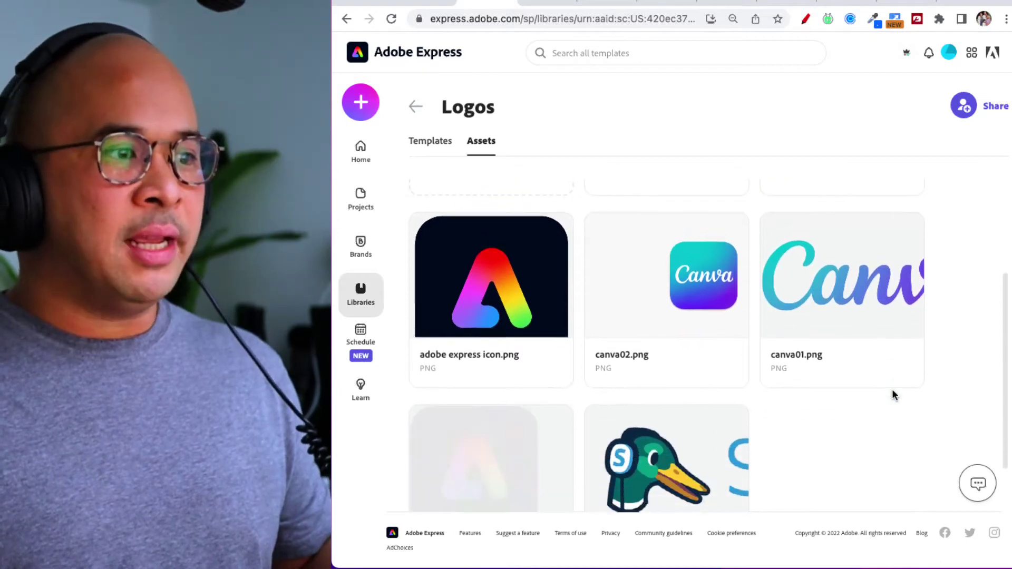
pyautogui.scroll(5, 713, 267)
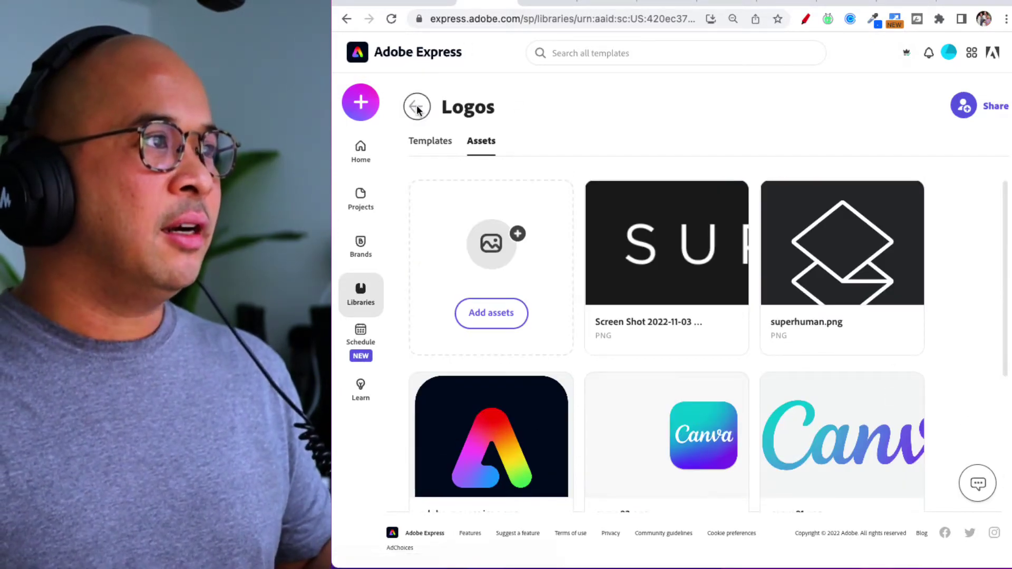
pyautogui.click(415, 106)
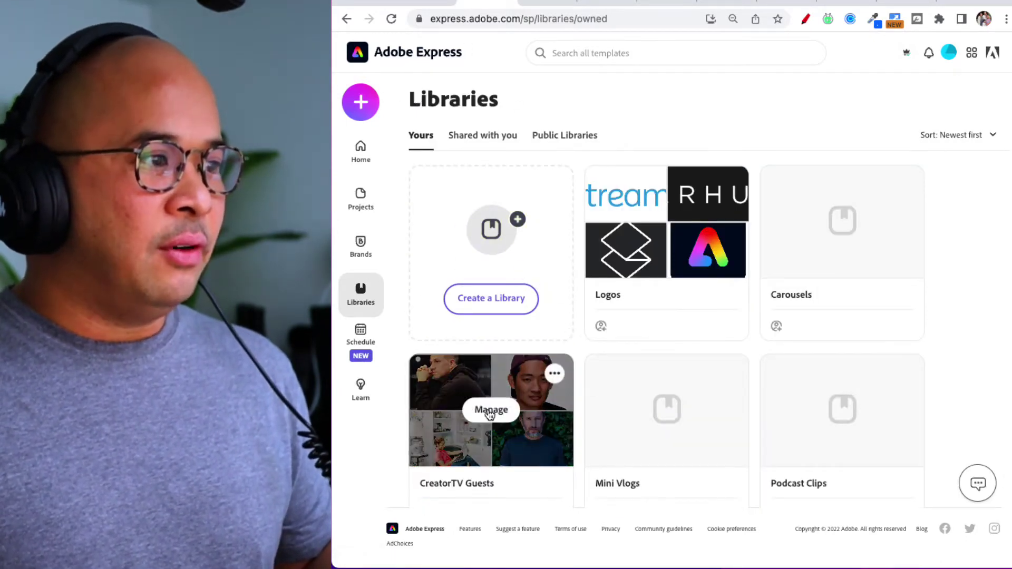
# Browse the guest photos in the CreatorTV Guests library and return to the libraries overview.
pyautogui.click(492, 407)
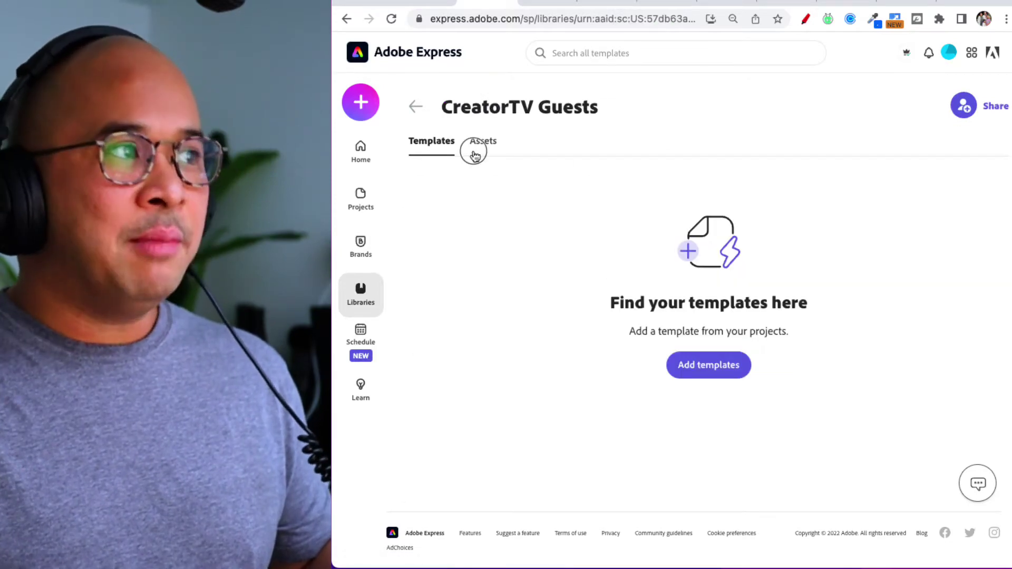
pyautogui.click(477, 142)
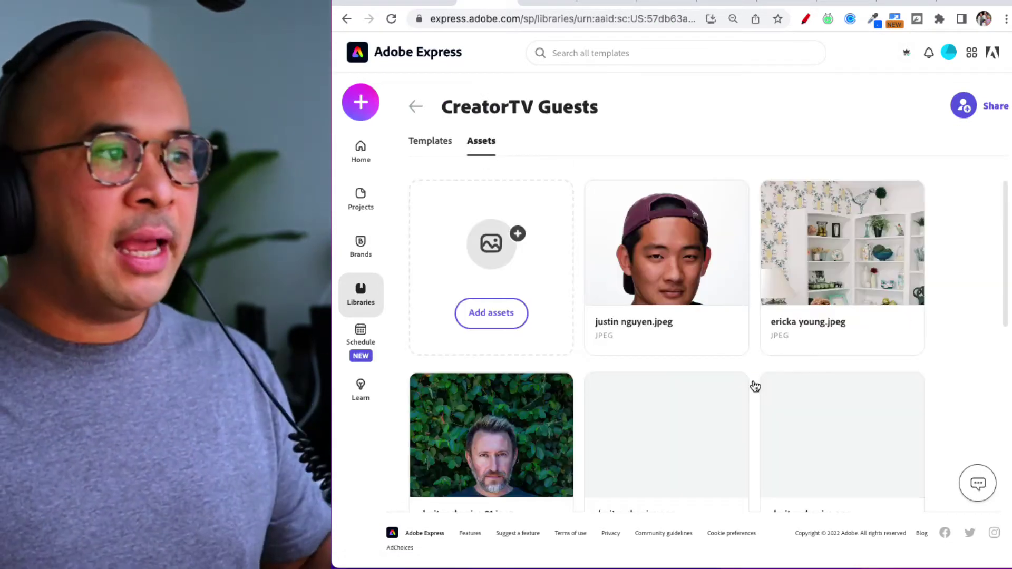
pyautogui.scroll(-3, 753, 378)
pyautogui.scroll(-4, 821, 390)
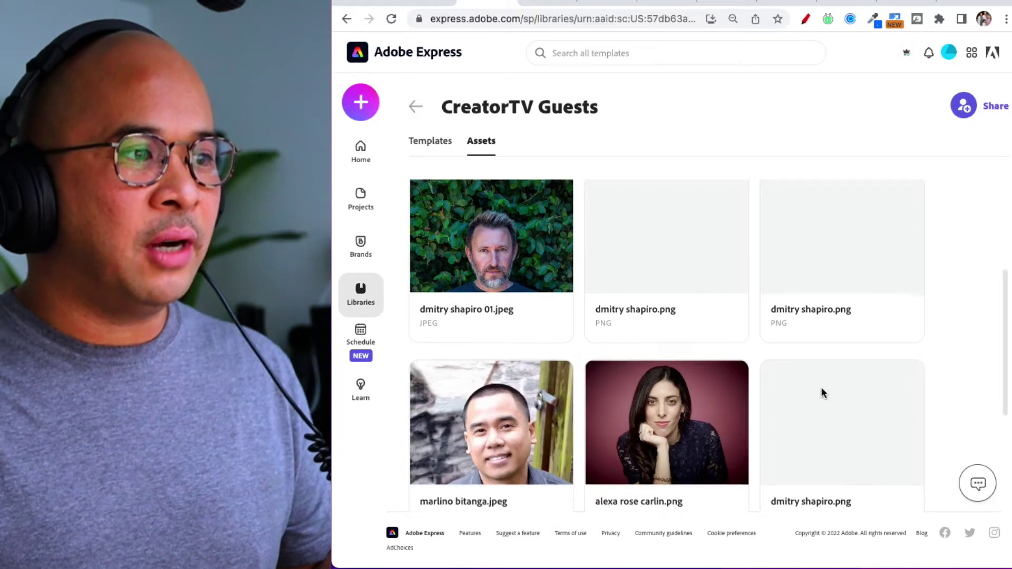
pyautogui.scroll(-2, 821, 390)
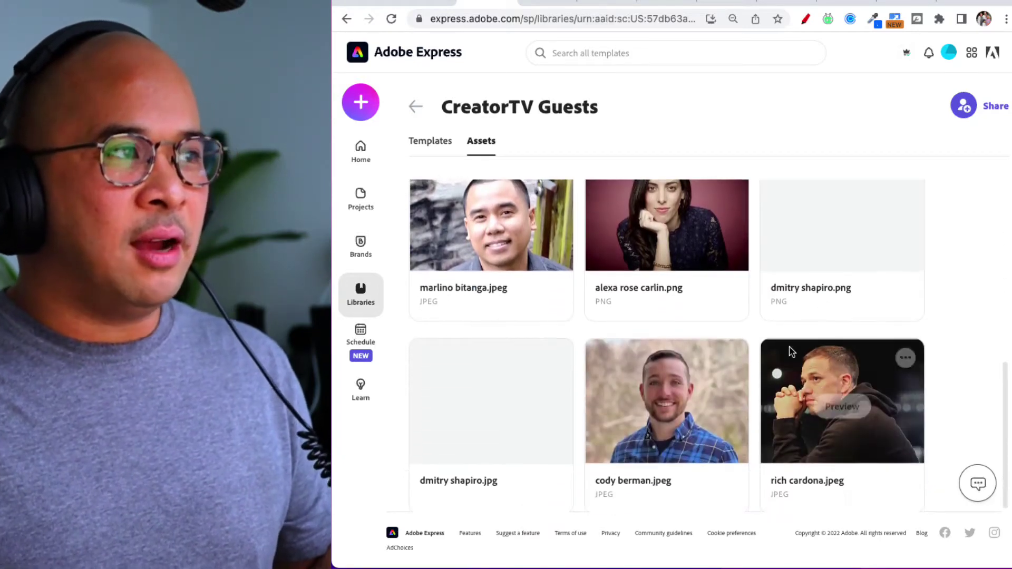
pyautogui.click(415, 108)
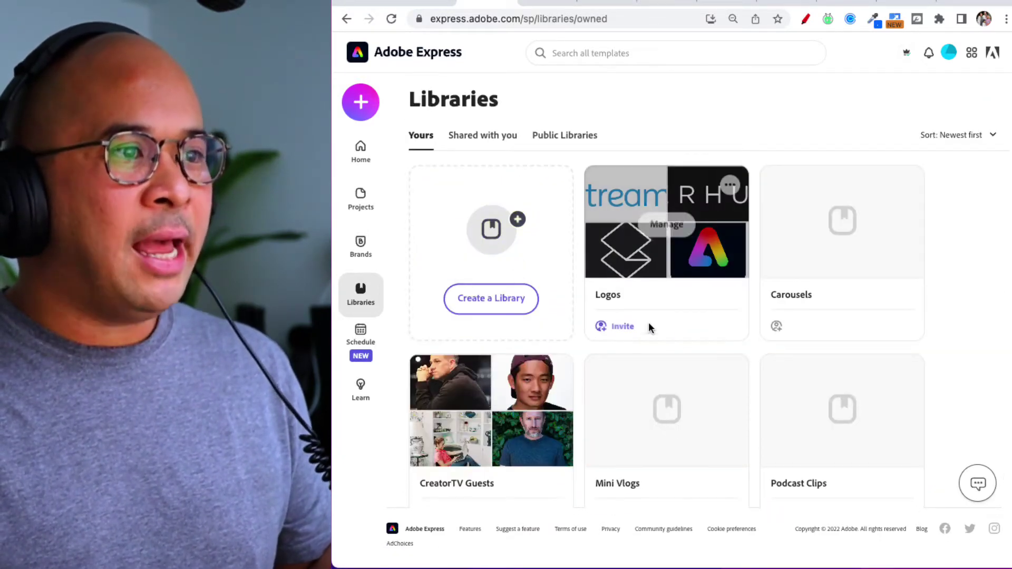
# Look over the Learn tutorials page, then open the Schedule calendar for the week of 6 Nov 2022.
pyautogui.click(360, 393)
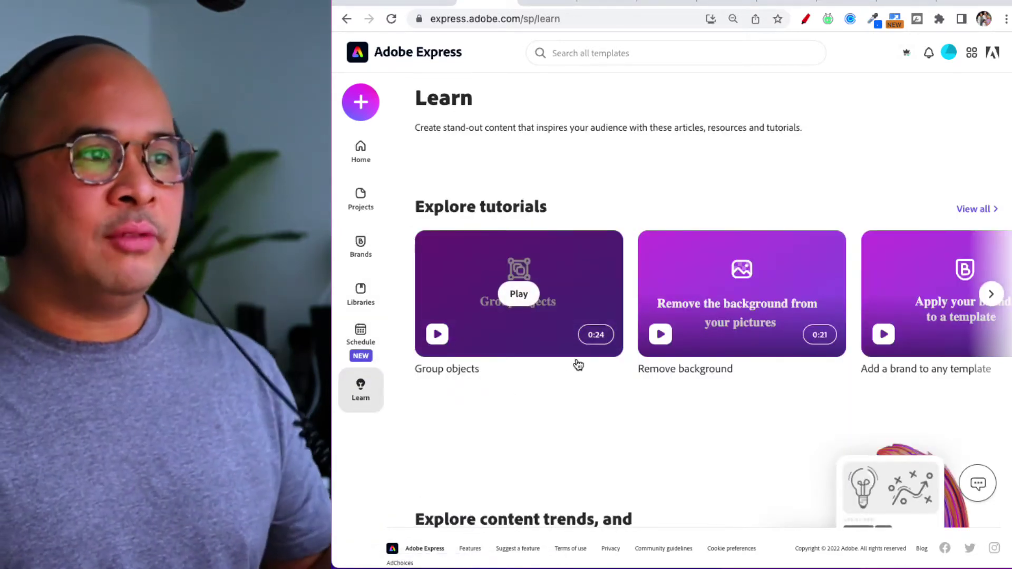
pyautogui.scroll(-3, 575, 363)
pyautogui.scroll(3, 577, 361)
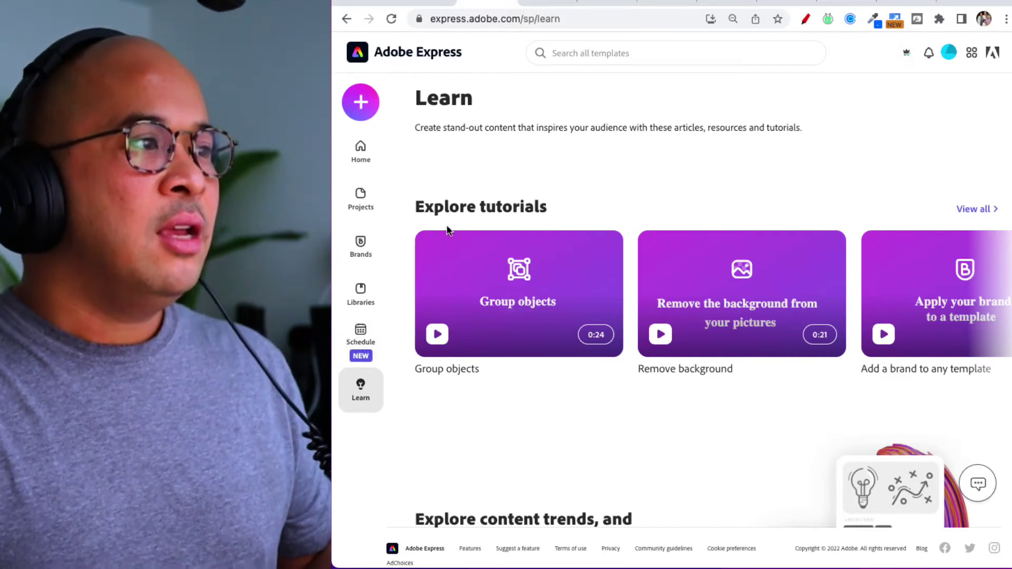
pyautogui.click(358, 339)
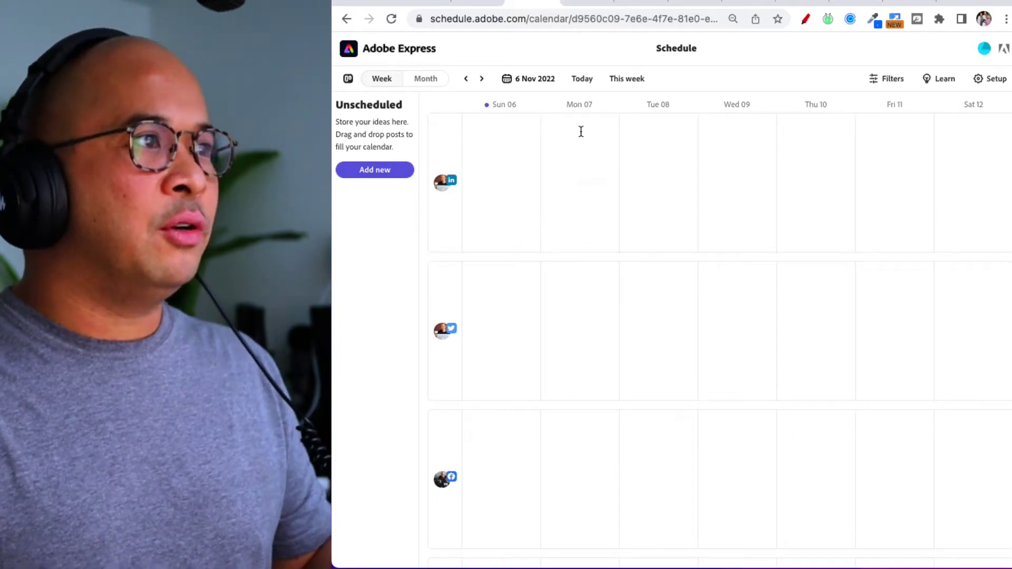
pyautogui.click(990, 78)
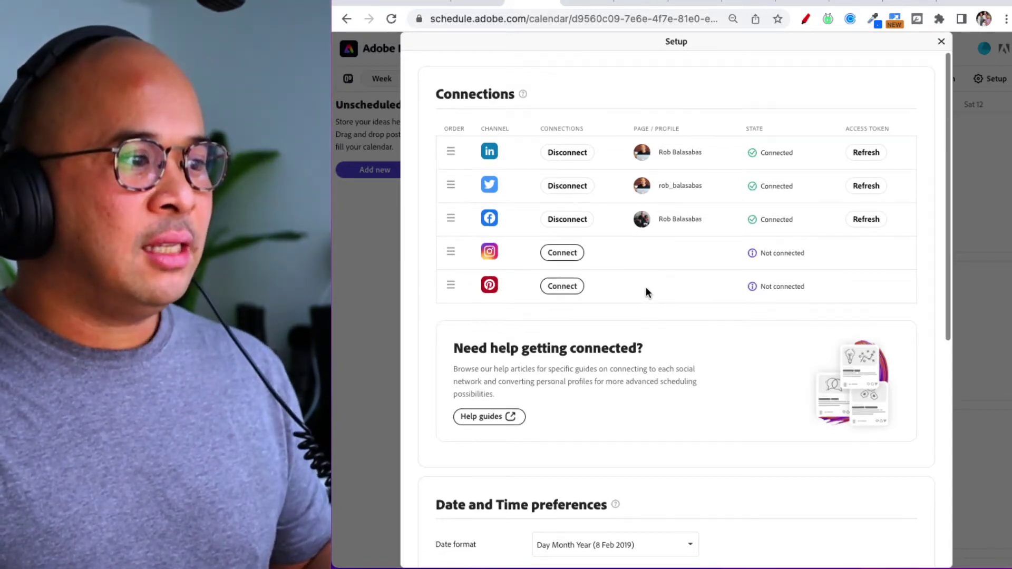
pyautogui.scroll(-5, 647, 291)
pyautogui.scroll(-4, 647, 291)
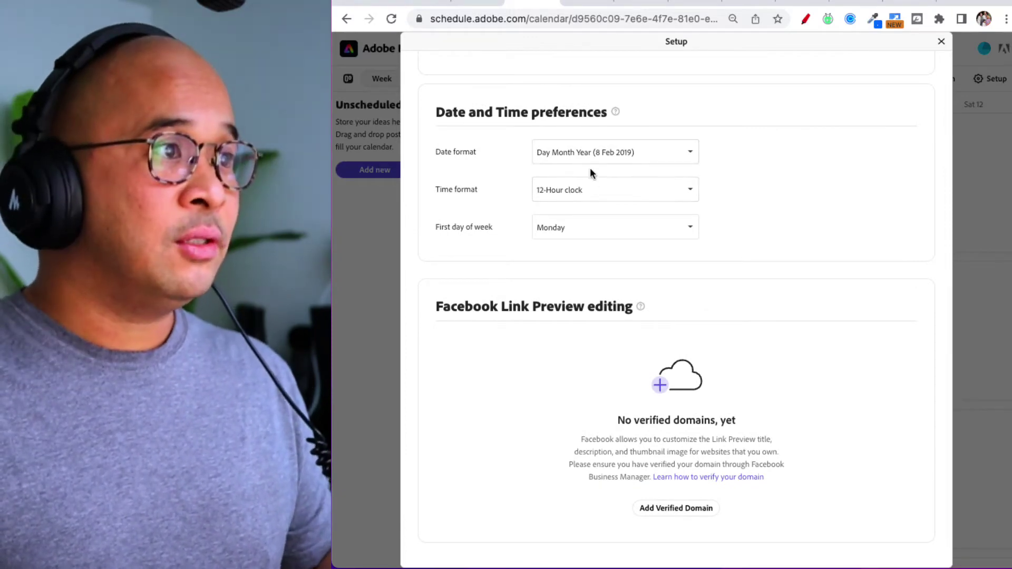
pyautogui.scroll(-1, 596, 229)
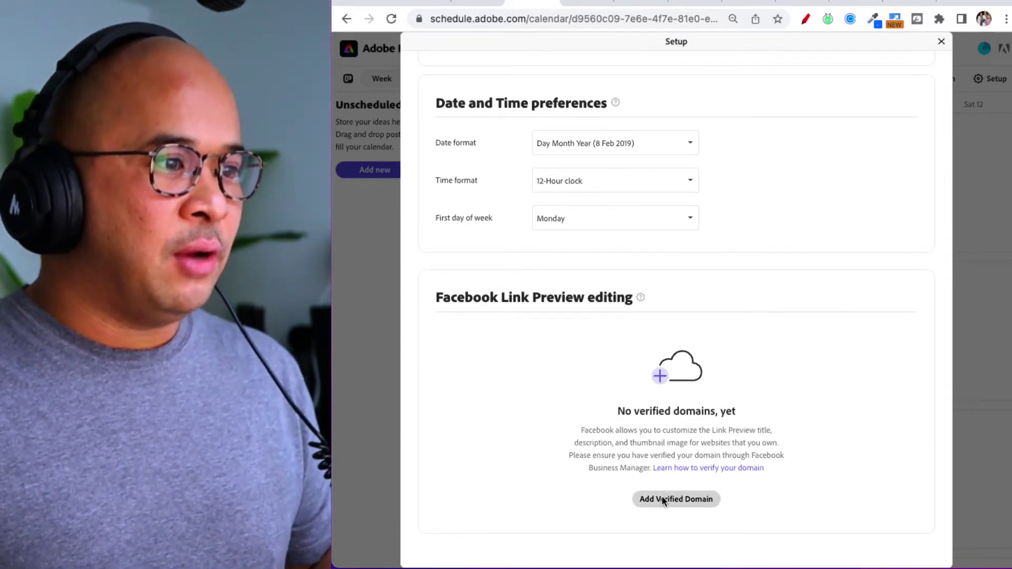
pyautogui.scroll(1, 664, 505)
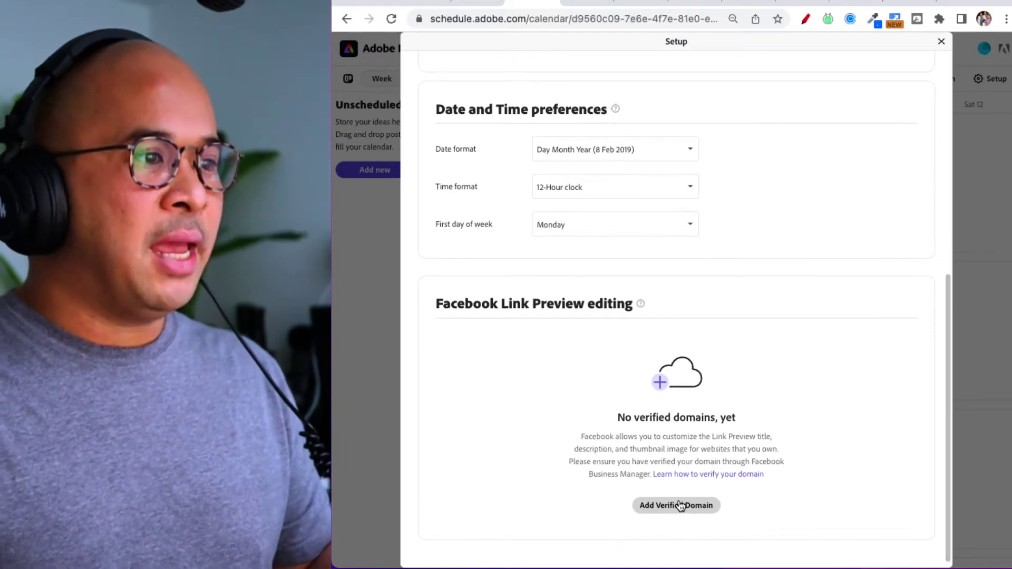
pyautogui.scroll(1, 716, 311)
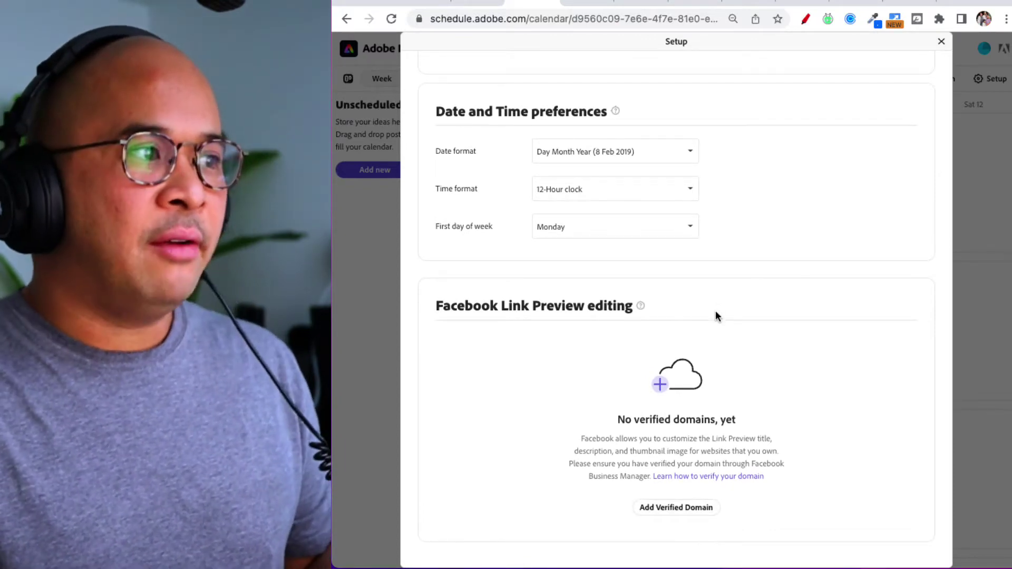
pyautogui.scroll(3, 716, 315)
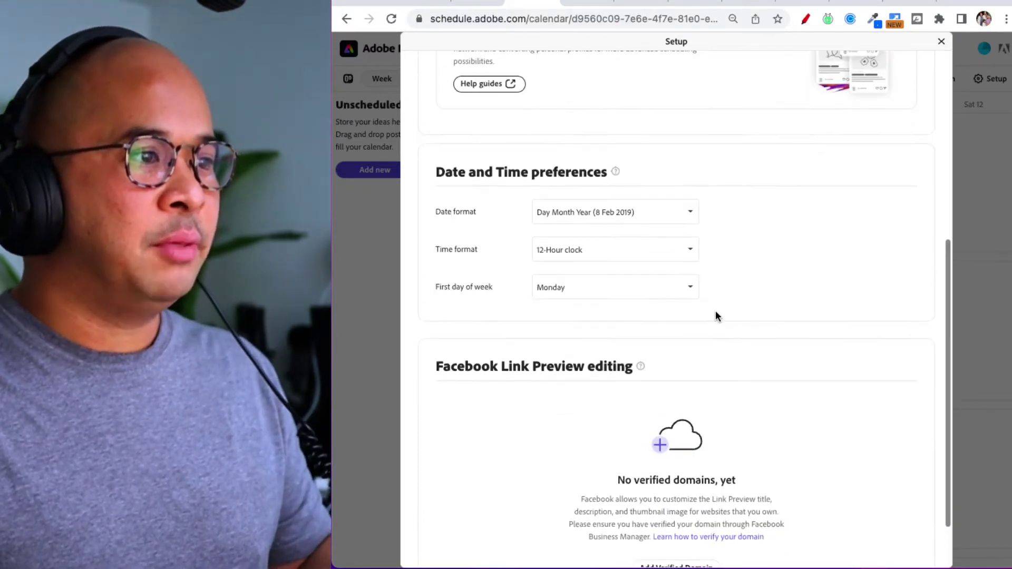
pyautogui.scroll(-3, 700, 388)
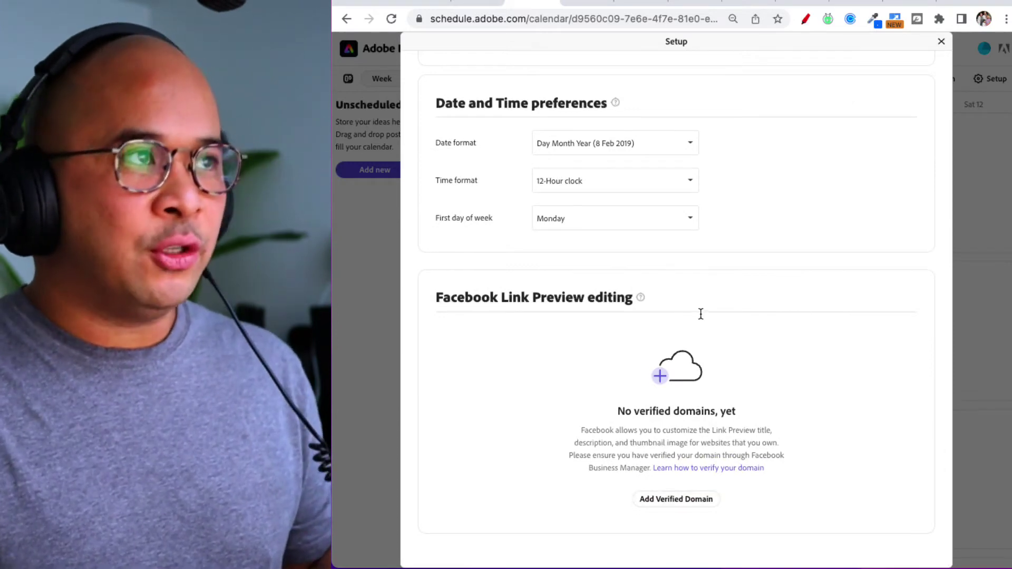
pyautogui.scroll(1, 695, 316)
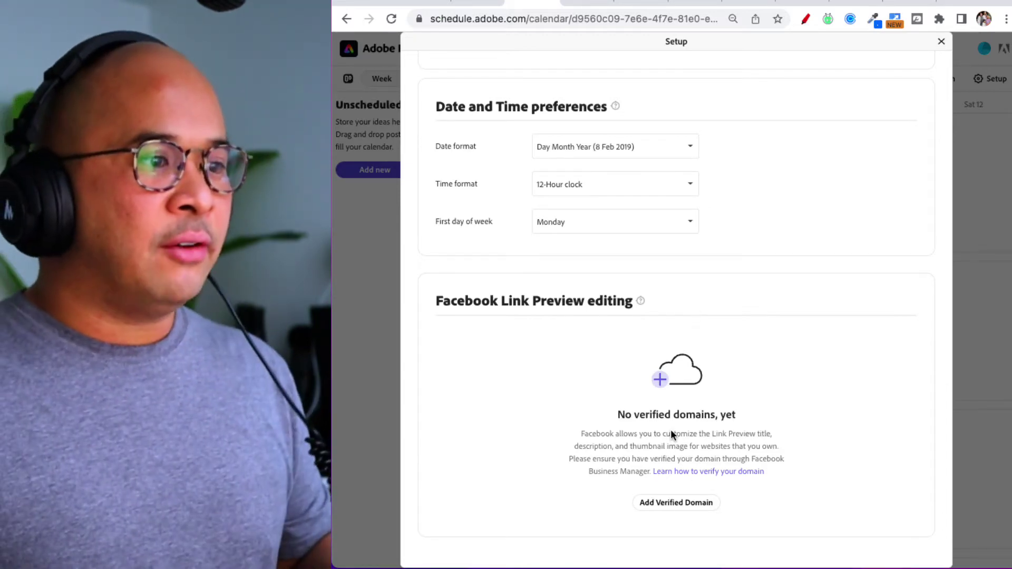
pyautogui.scroll(8, 671, 432)
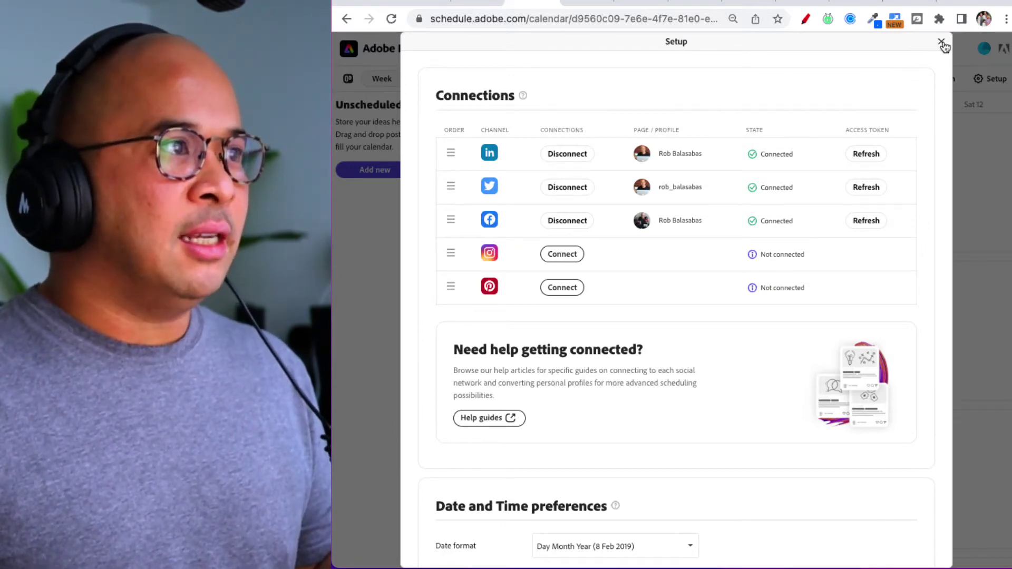
pyautogui.click(942, 42)
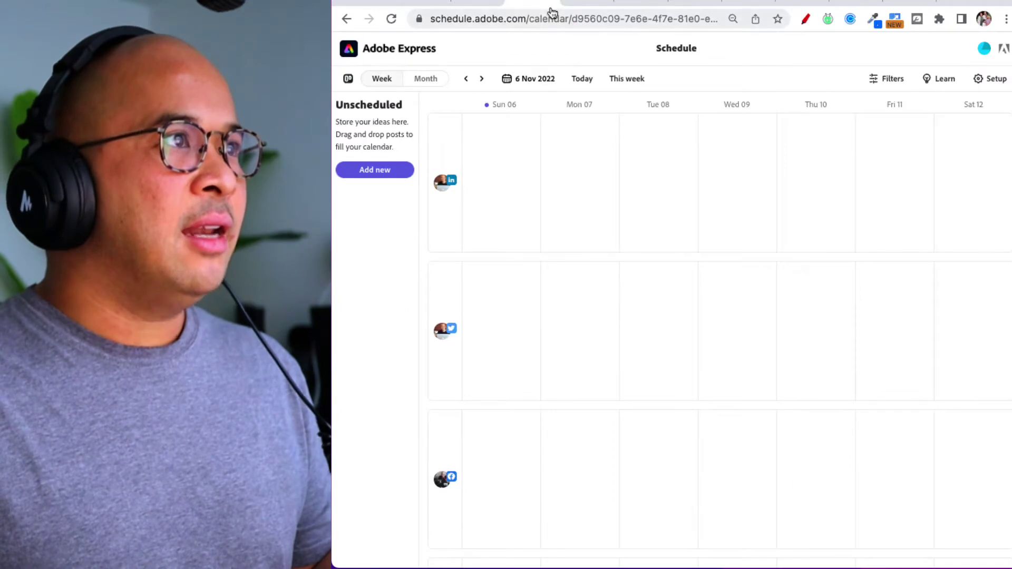
pyautogui.click(578, 1)
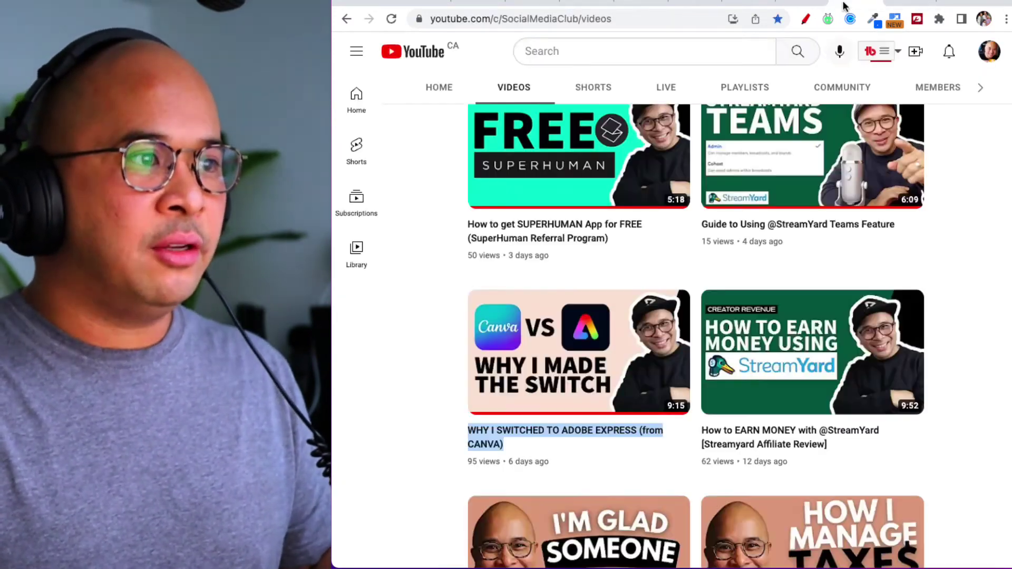
pyautogui.click(848, 4)
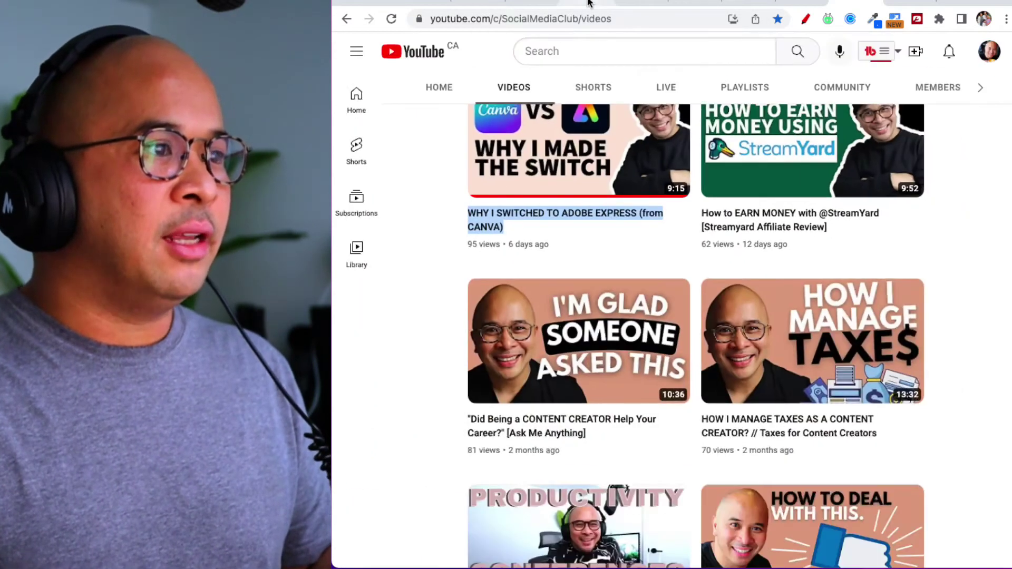
pyautogui.click(589, 3)
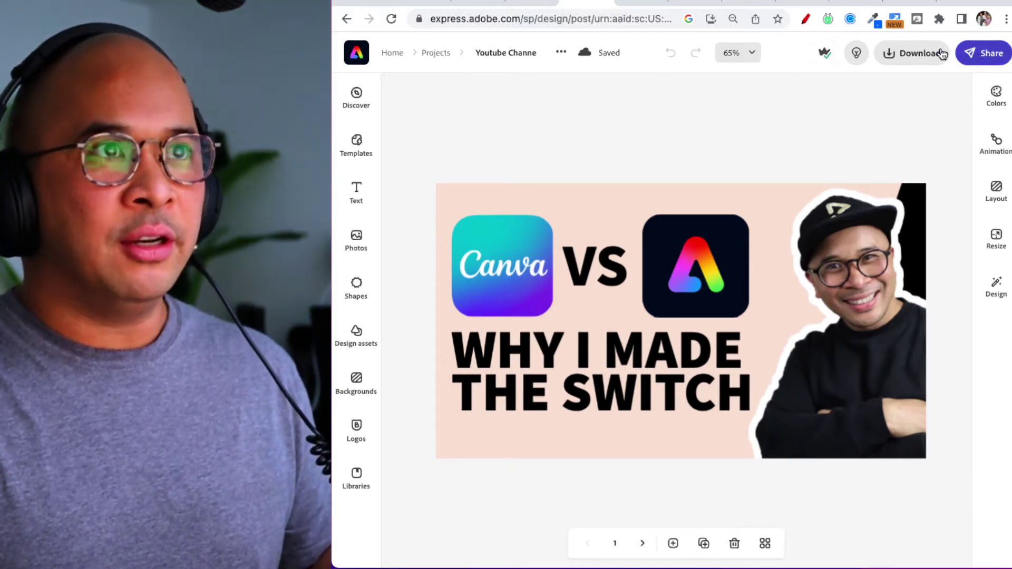
# Draw red annotation marks on the screen, then clear them.
pyautogui.click(805, 19)
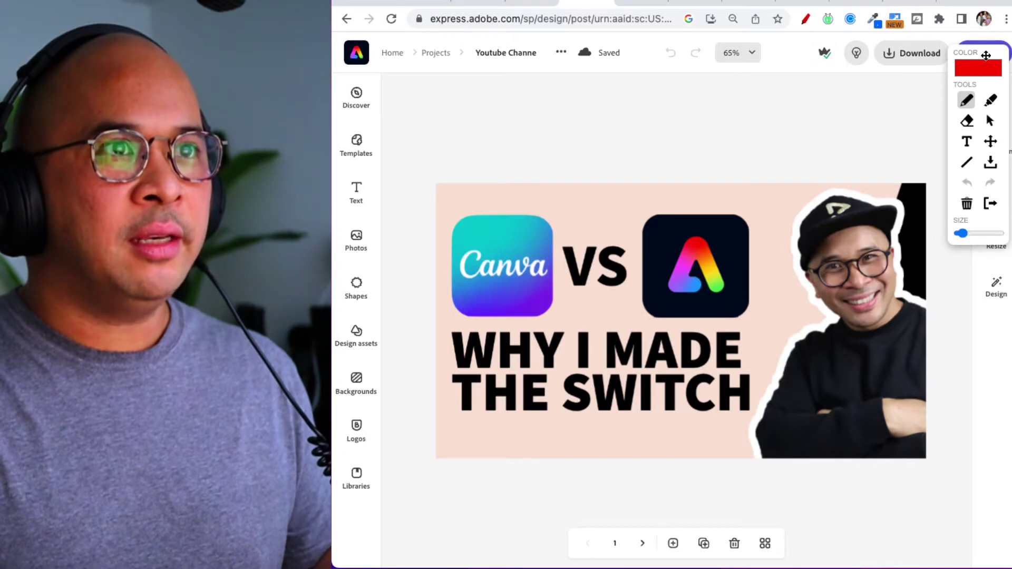
pyautogui.moveTo(986, 55); pyautogui.dragTo(924, 327)
pyautogui.moveTo(784, 163)
pyautogui.mouseDown()
pyautogui.moveTo(918, 115)
pyautogui.moveTo(942, 83)
pyautogui.moveTo(942, 131)
pyautogui.mouseUp()
pyautogui.moveTo(990, 27)
pyautogui.mouseDown()
pyautogui.moveTo(958, 47)
pyautogui.moveTo(975, 76)
pyautogui.moveTo(994, 26)
pyautogui.mouseUp()
pyautogui.press('Escape')
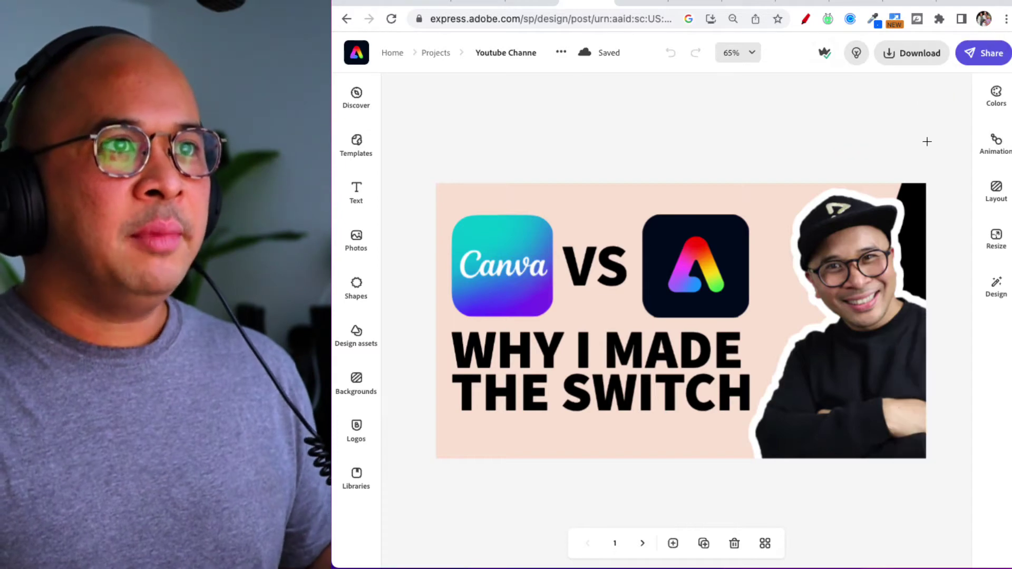
# Open the Share options, keep sharing only this page, and choose Invite.
pyautogui.click(982, 59)
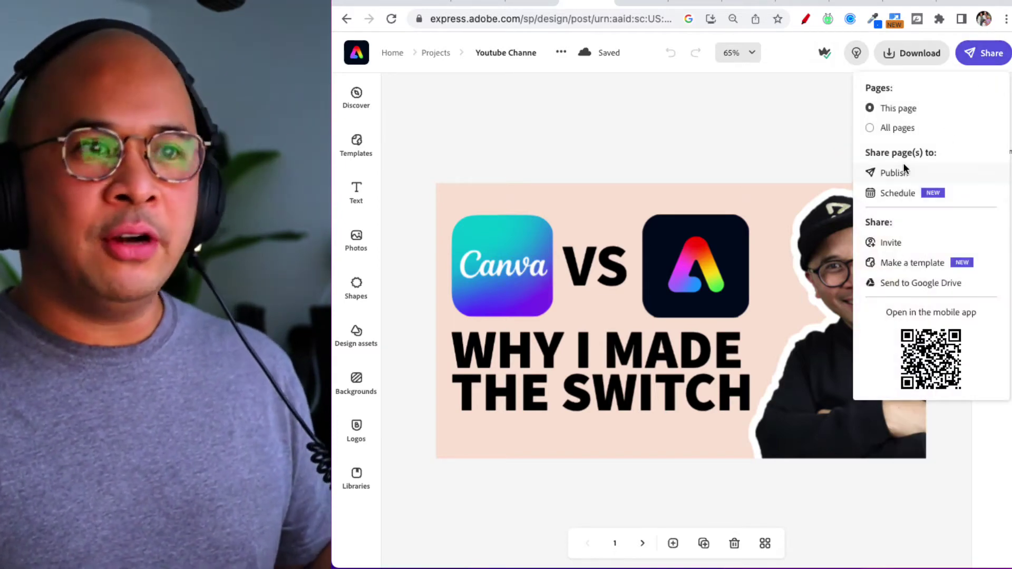
pyautogui.click(895, 131)
pyautogui.click(894, 113)
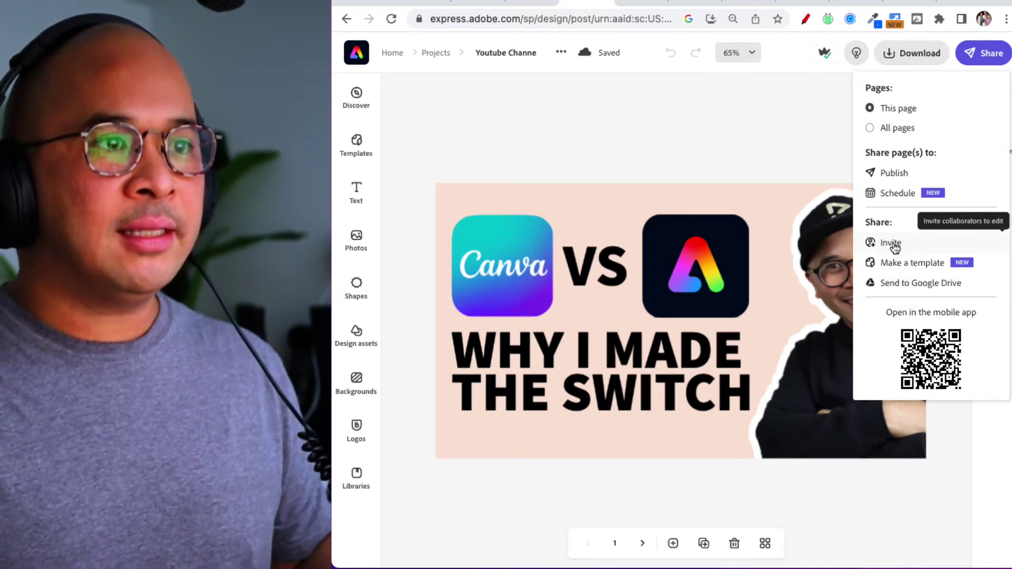
pyautogui.click(898, 247)
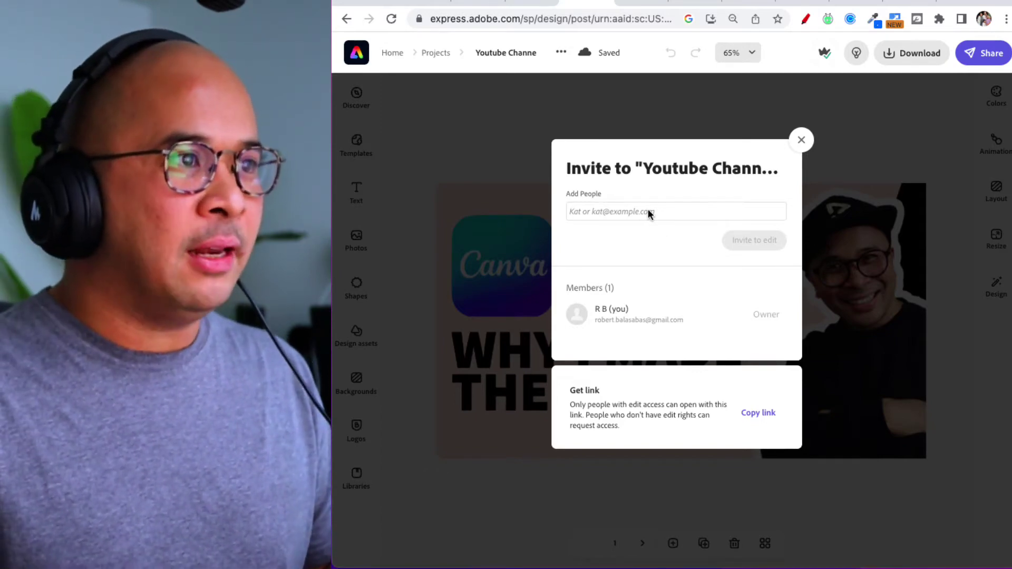
# Enter the collaborator's e-mail in Add People and send an invite to edit.
pyautogui.click(626, 210)
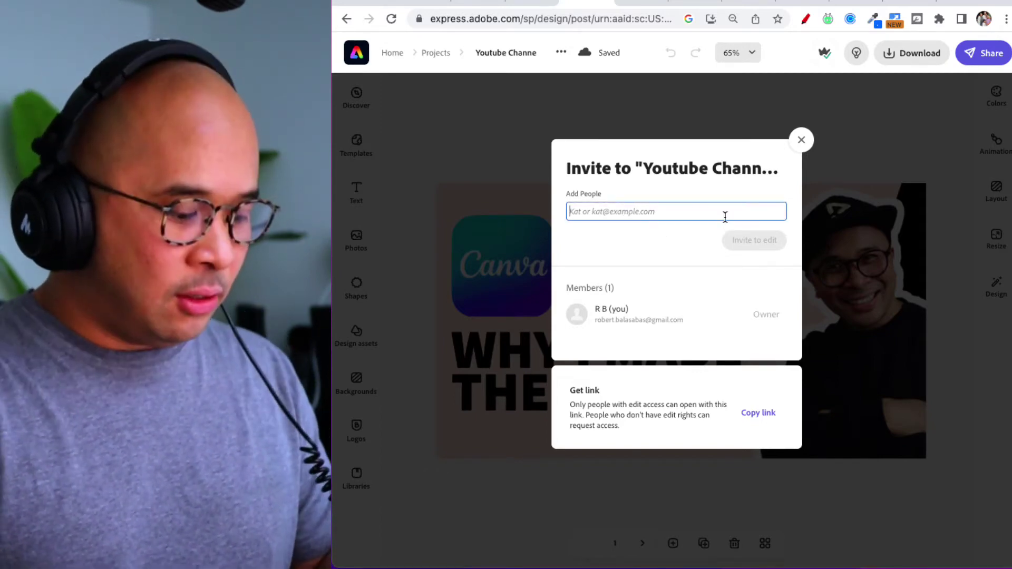
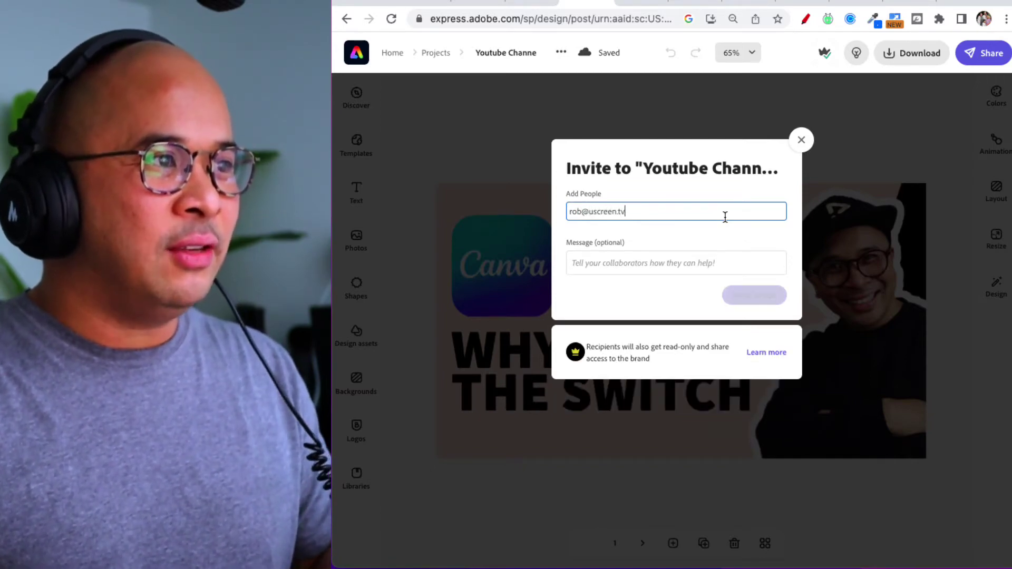
pyautogui.click(647, 295)
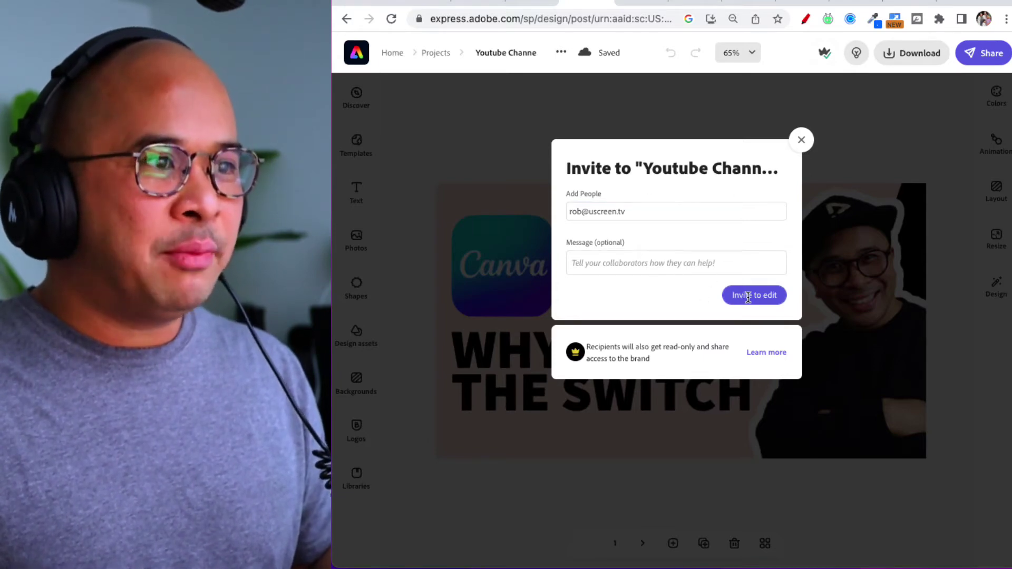
pyautogui.click(798, 144)
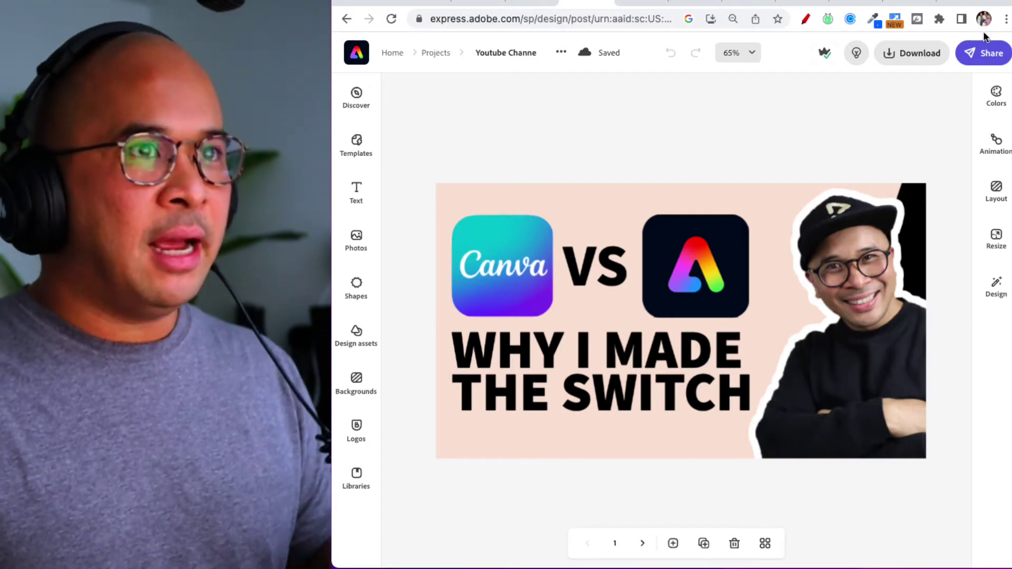
# Schedule the design as a social post and select the LinkedIn channel.
pyautogui.click(988, 53)
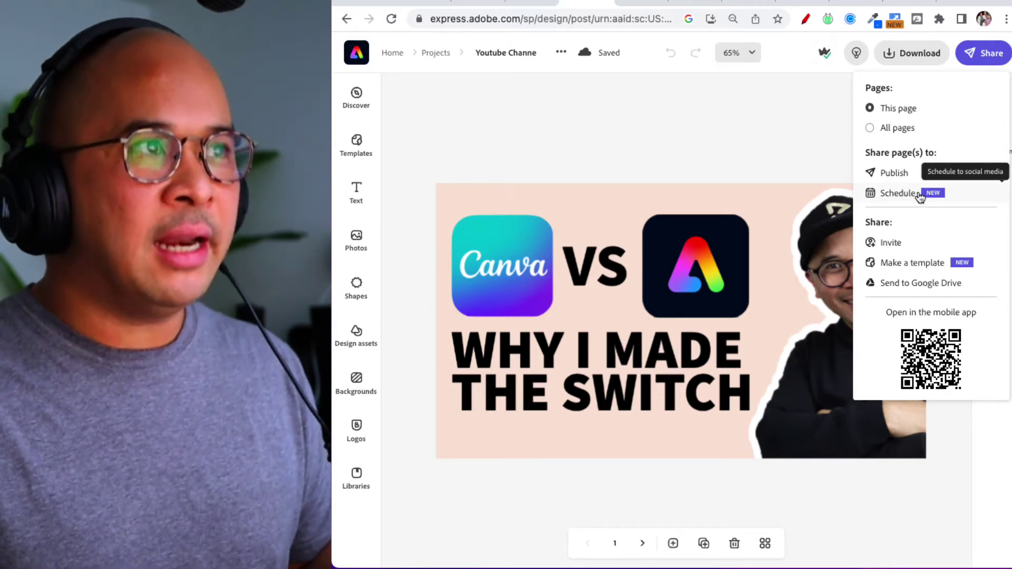
pyautogui.click(919, 199)
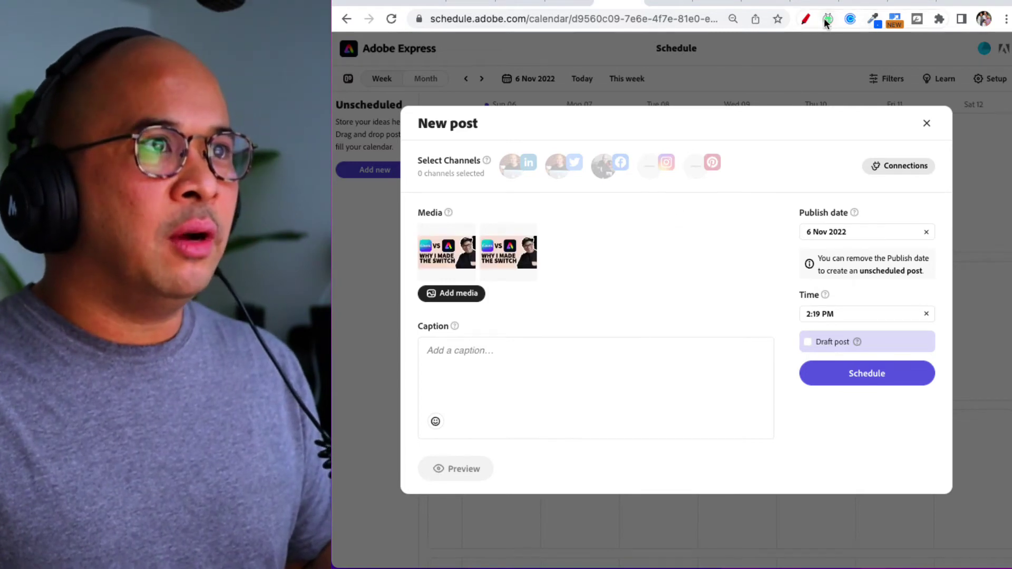
pyautogui.click(806, 20)
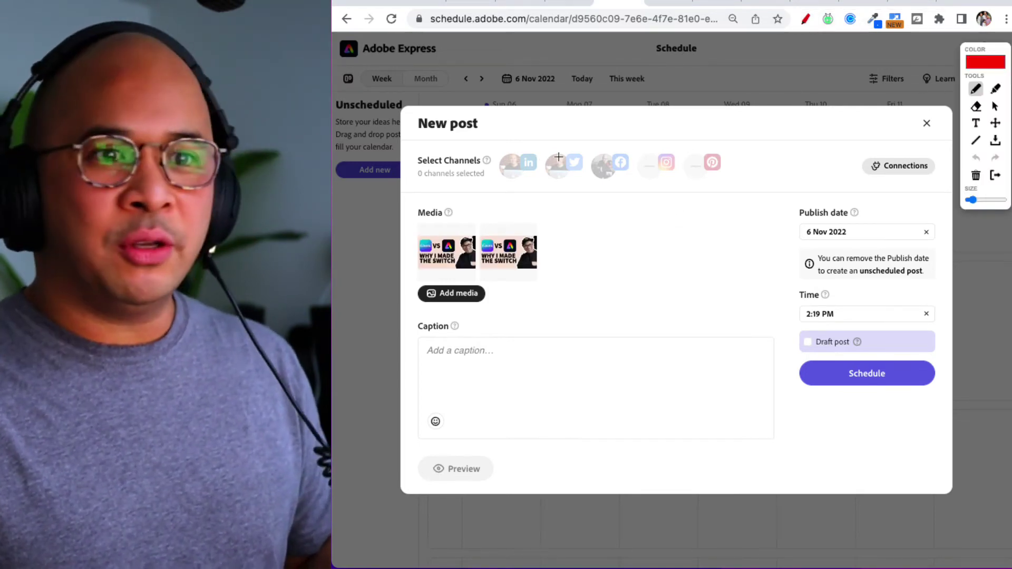
pyautogui.moveTo(429, 149)
pyautogui.mouseDown()
pyautogui.moveTo(400, 168)
pyautogui.moveTo(509, 190)
pyautogui.moveTo(733, 187)
pyautogui.moveTo(580, 134)
pyautogui.moveTo(407, 144)
pyautogui.mouseUp()
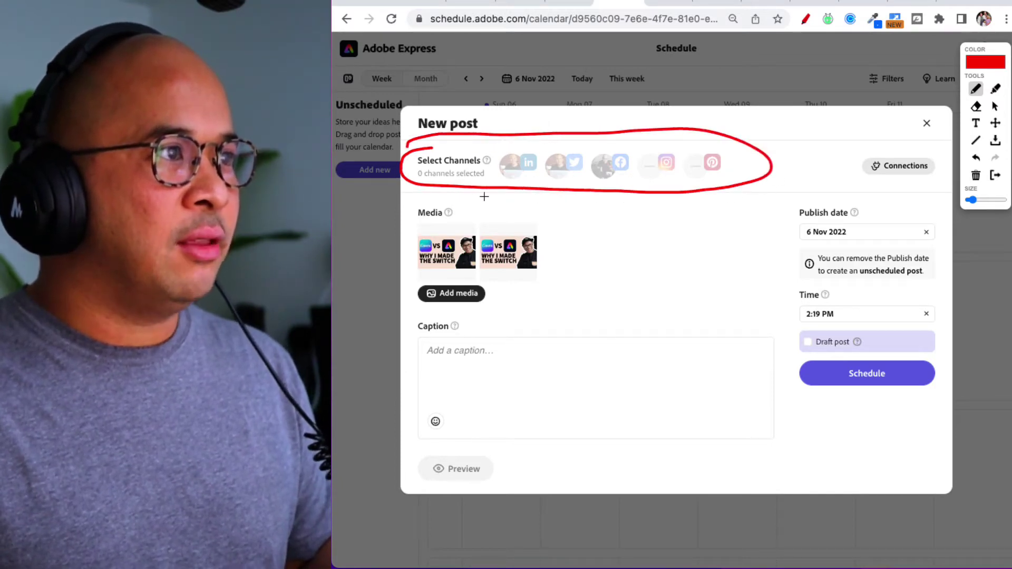
pyautogui.press('Escape')
pyautogui.click(511, 168)
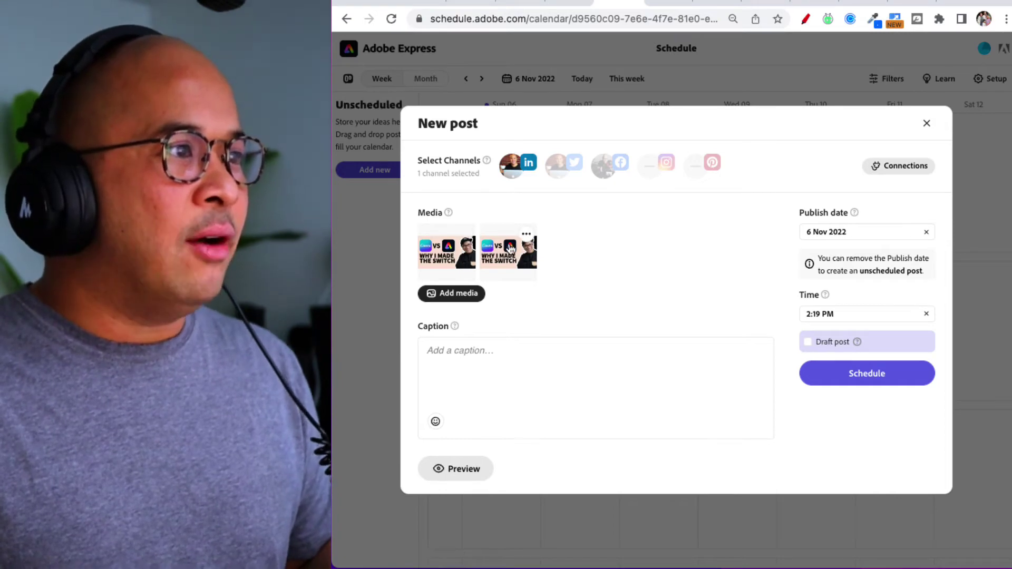
# Delete the duplicate second thumbnail from the post via its options menu.
pyautogui.moveTo(520, 248)
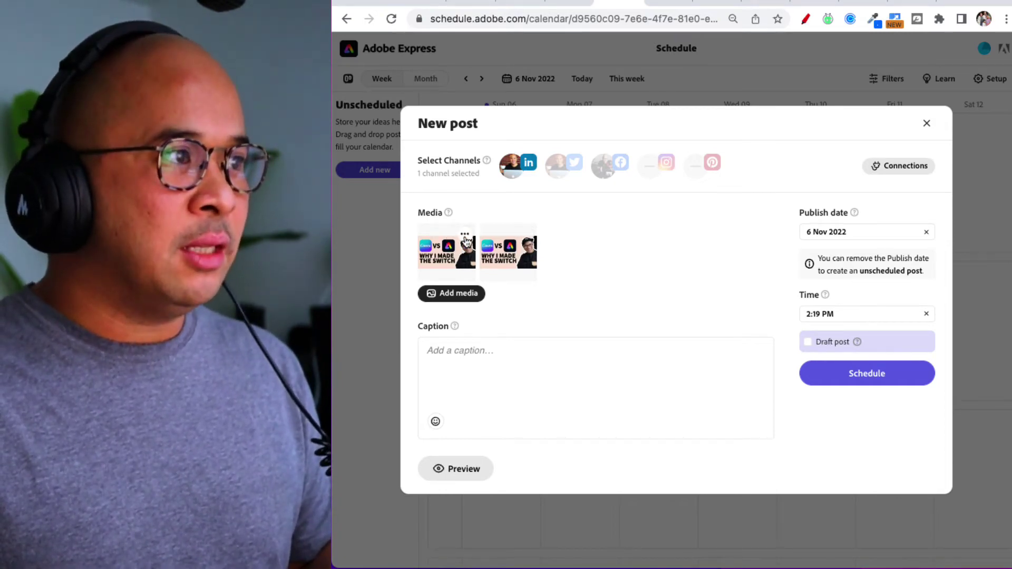
pyautogui.click(529, 236)
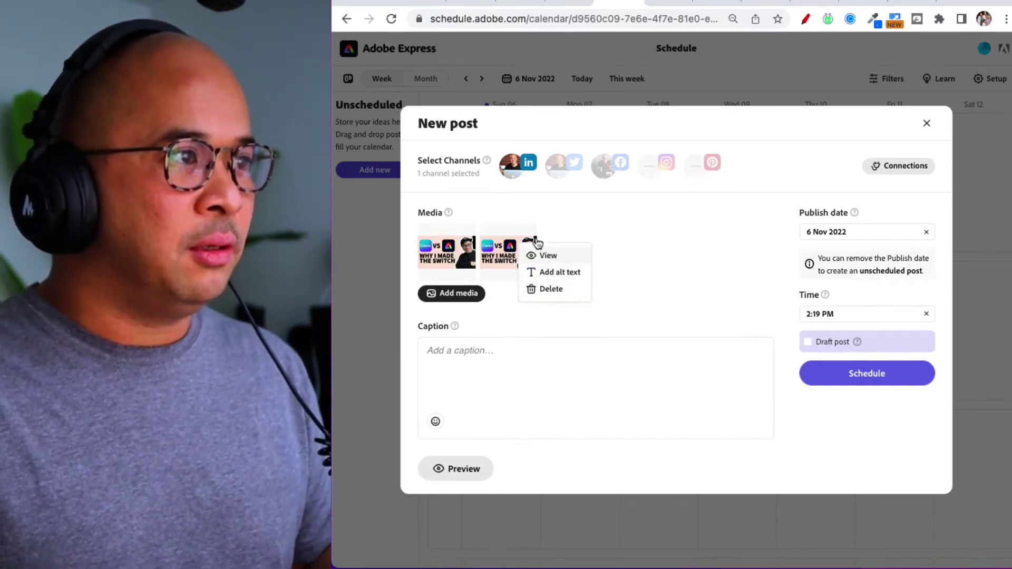
pyautogui.click(534, 234)
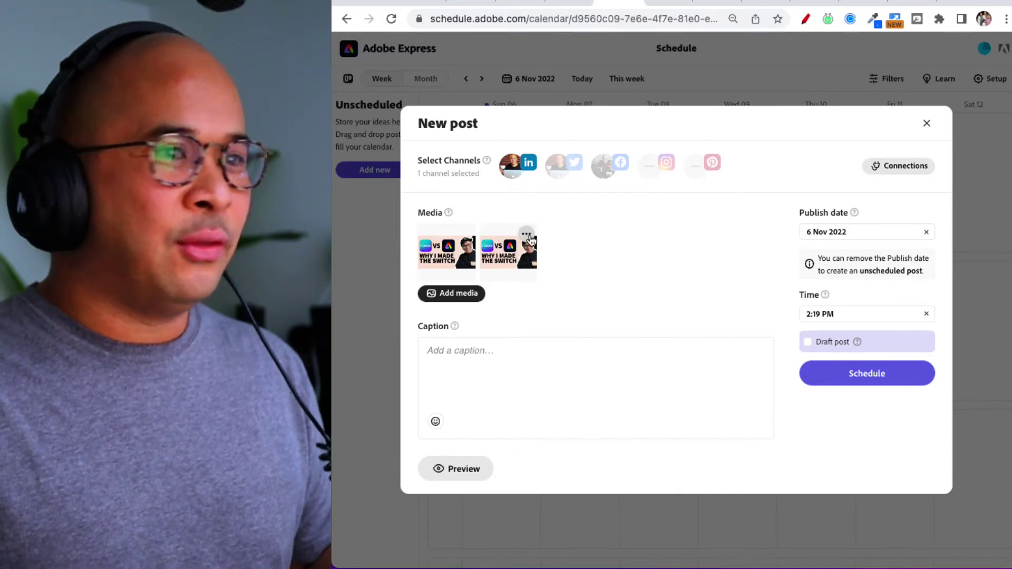
pyautogui.click(527, 235)
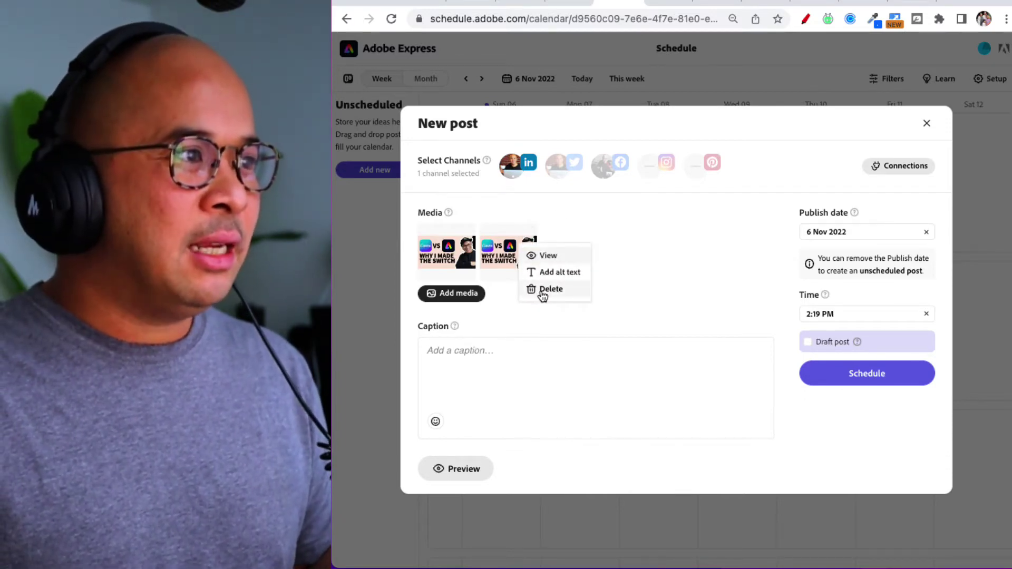
pyautogui.click(543, 291)
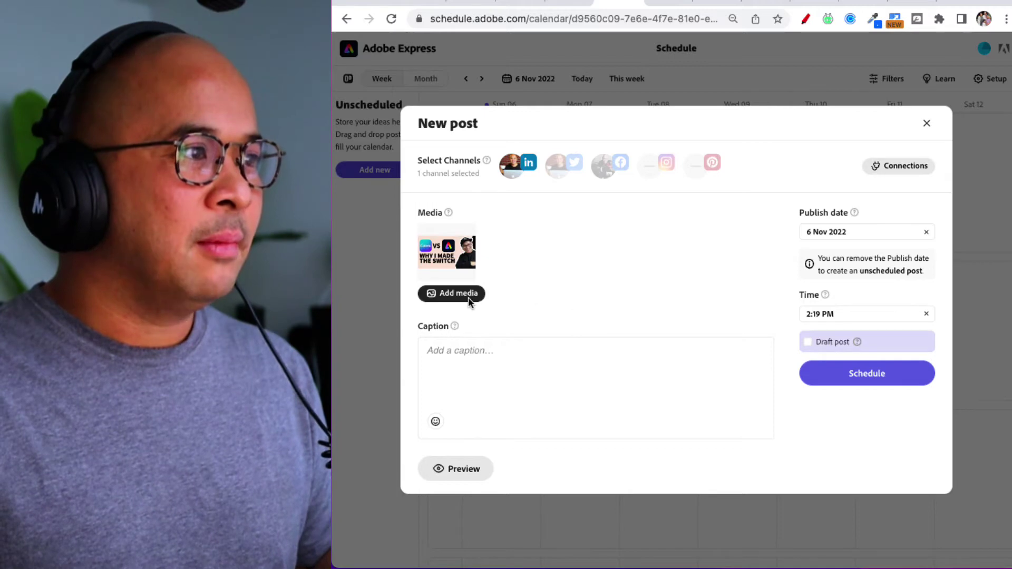
pyautogui.click(462, 366)
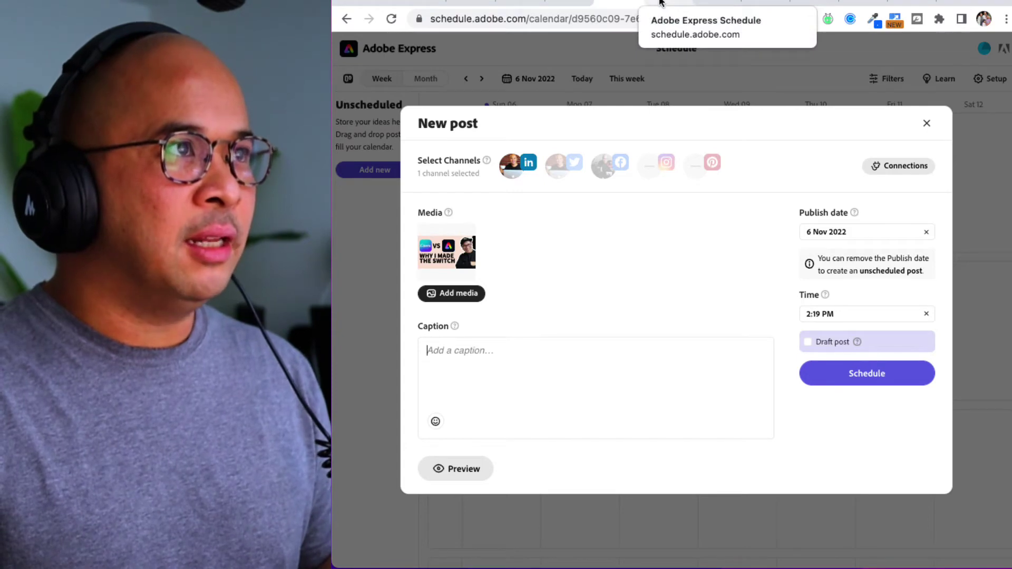
# Paste the caption "Here's why I made the switch!" with its YouTube link.
pyautogui.write("Here's why I made the switch!  Watch here: https://www.youtube.com/watch?v=O3_A6lpiq_k")
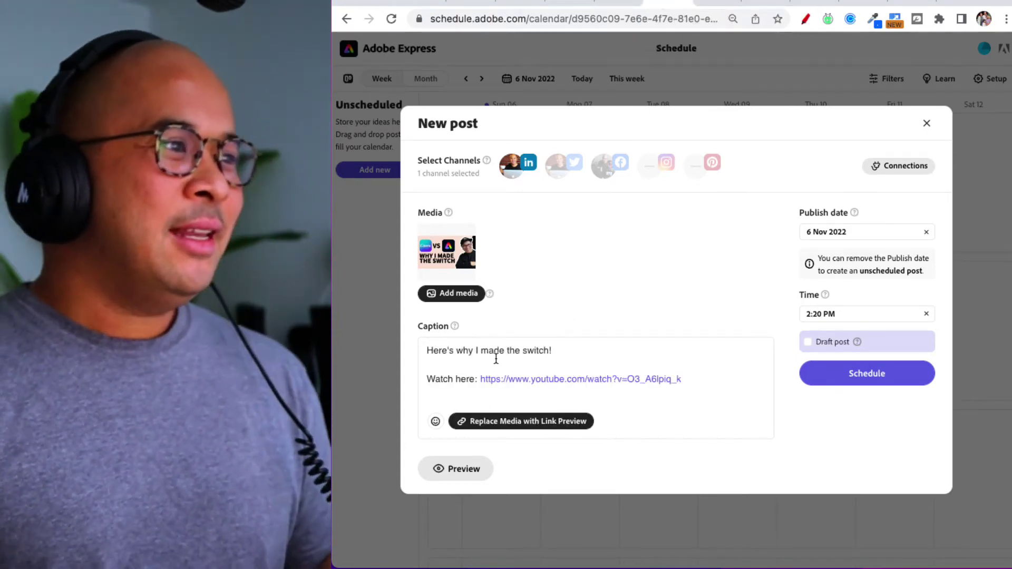
pyautogui.moveTo(429, 353); pyautogui.dragTo(579, 353)
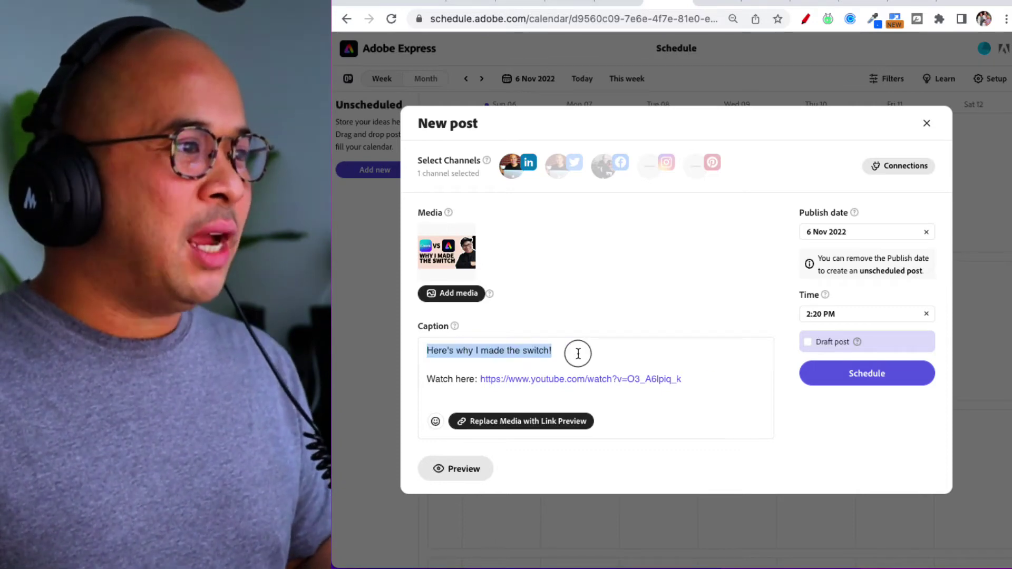
pyautogui.click(449, 382)
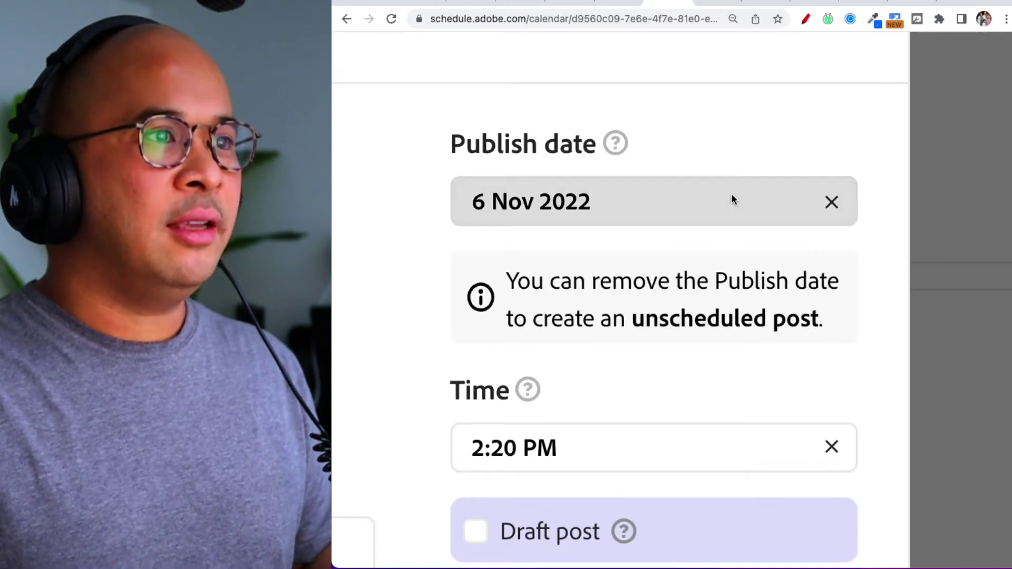
# Set the publish date to 7 Nov 2022 and the time to 7:20 AM.
pyautogui.click(565, 214)
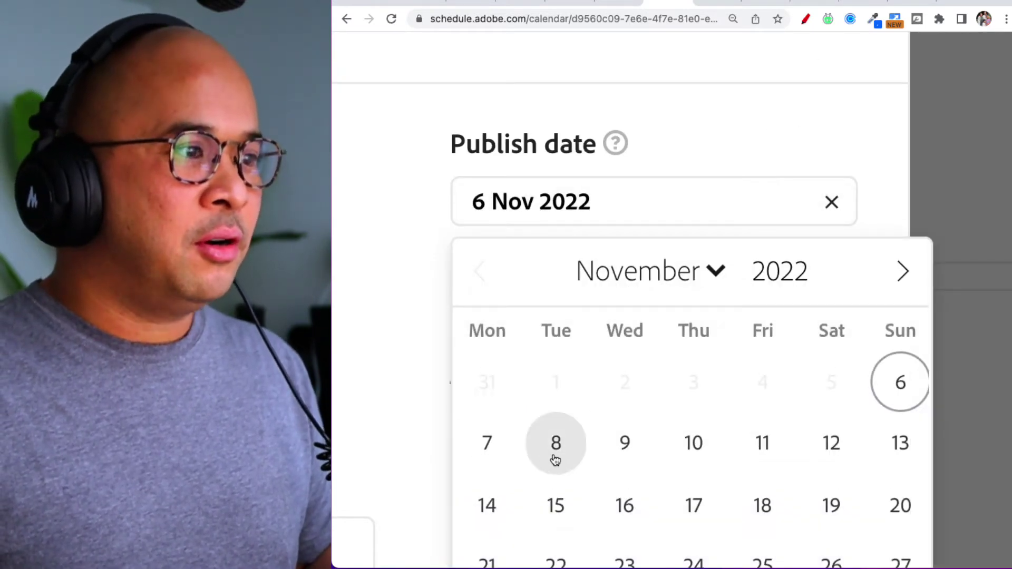
pyautogui.click(501, 451)
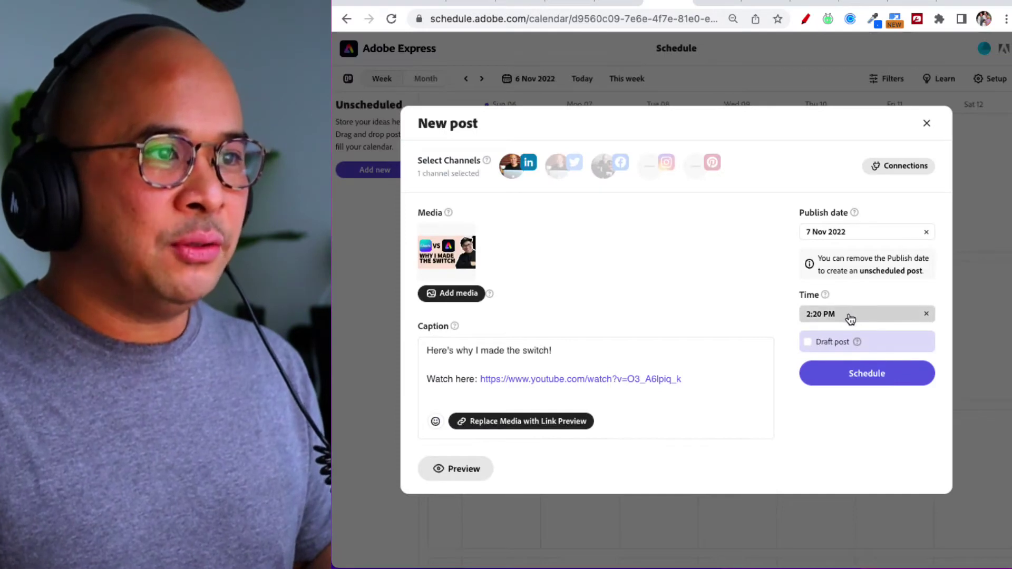
pyautogui.click(850, 317)
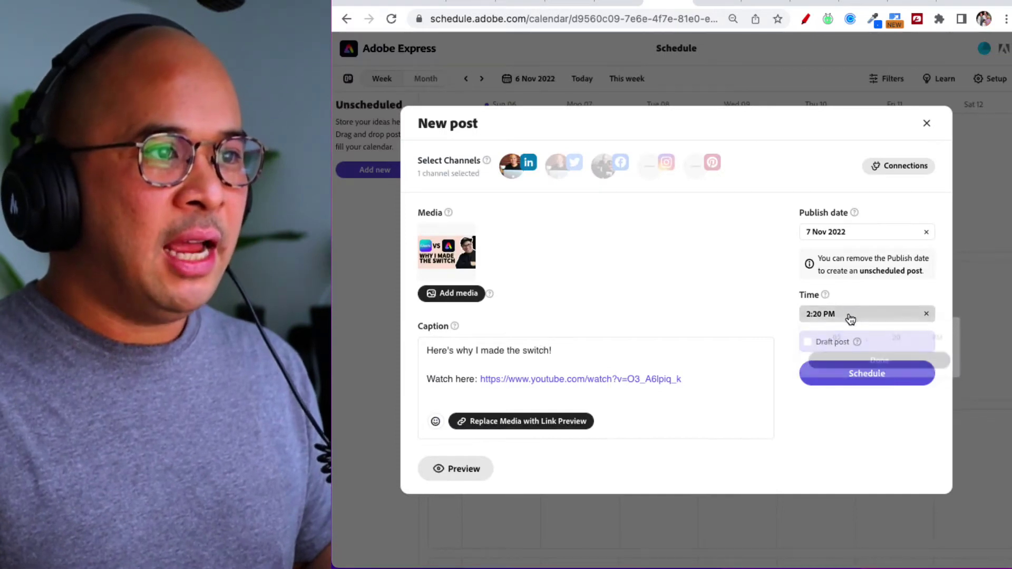
pyautogui.click(861, 352)
pyautogui.click(861, 353)
pyautogui.click(861, 352)
pyautogui.click(862, 352)
pyautogui.click(861, 352)
pyautogui.click(861, 353)
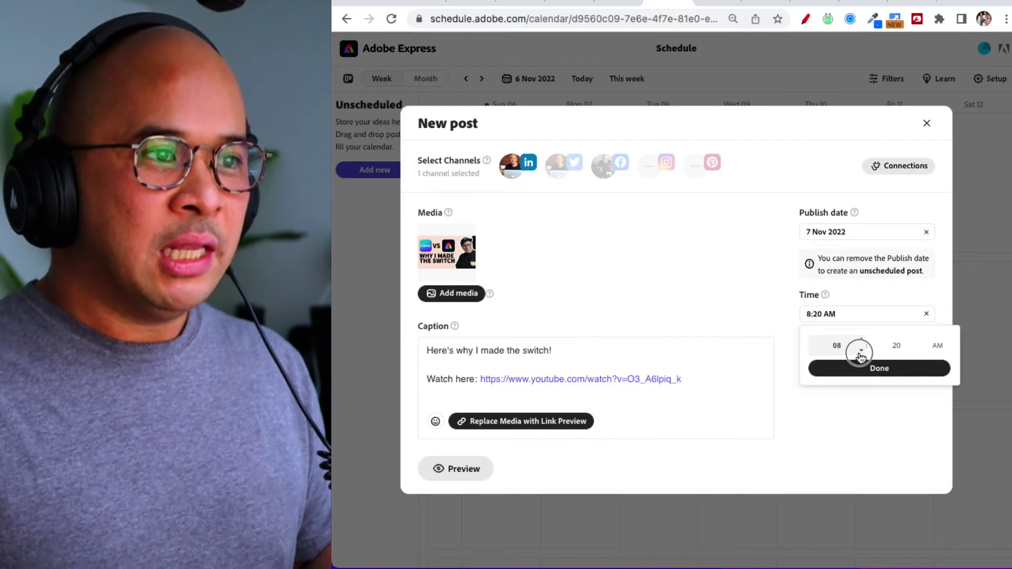
pyautogui.click(862, 352)
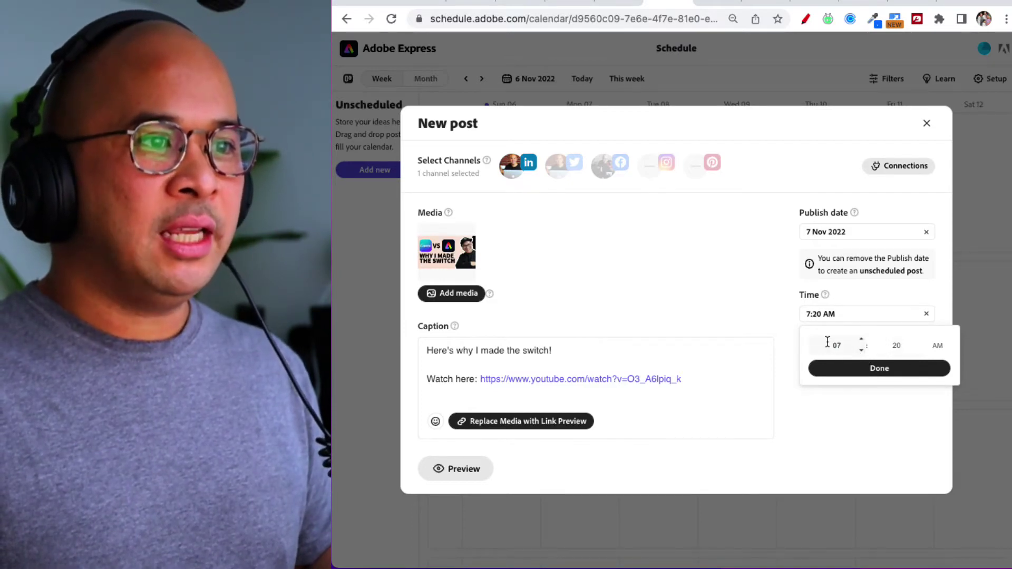
pyautogui.scroll(5, 907, 343)
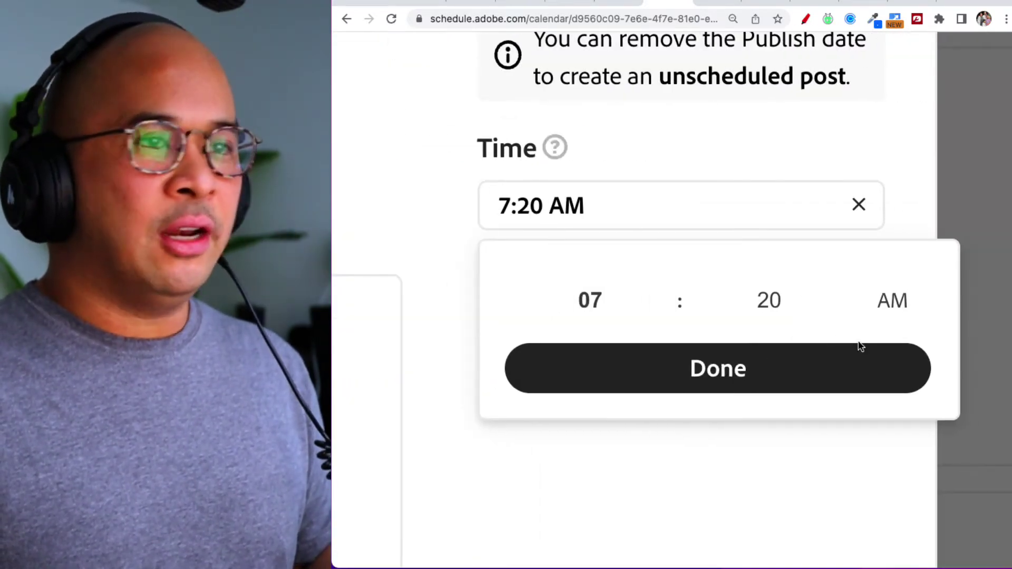
pyautogui.click(796, 383)
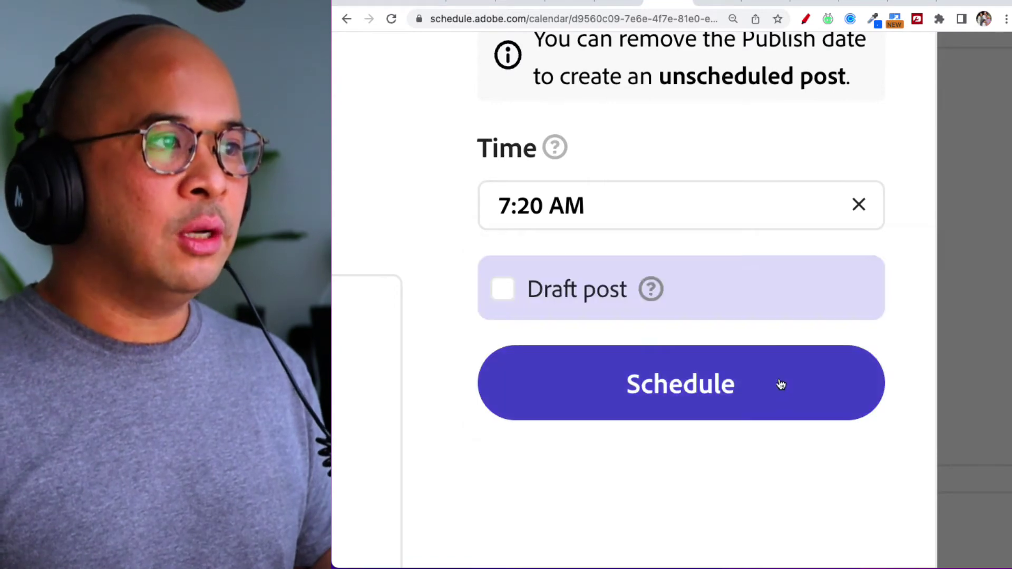
pyautogui.scroll(-5, 815, 447)
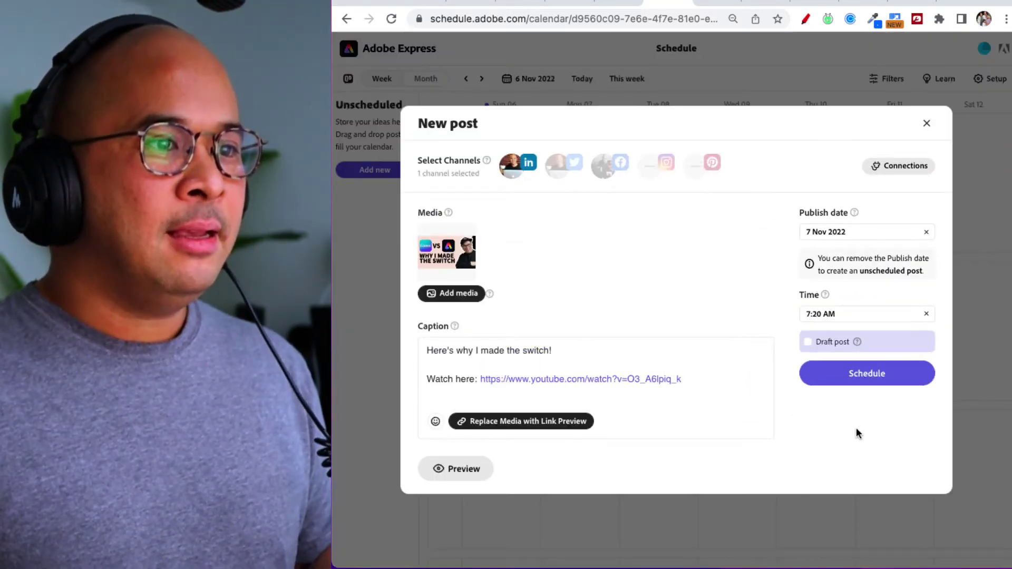
# Preview the LinkedIn version of the post, then close the preview.
pyautogui.click(474, 473)
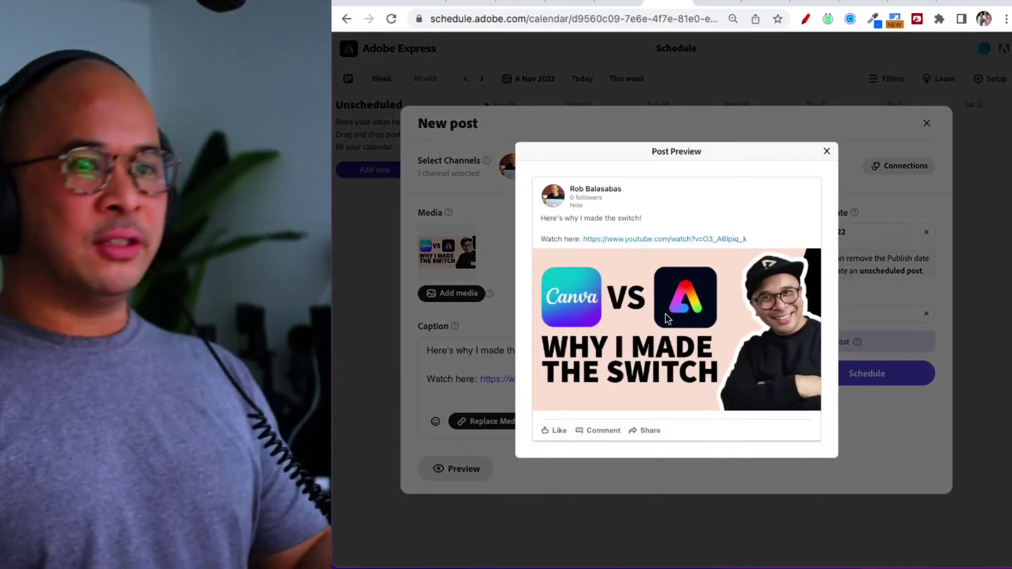
pyautogui.moveTo(546, 219); pyautogui.dragTo(638, 221)
pyautogui.click(558, 231)
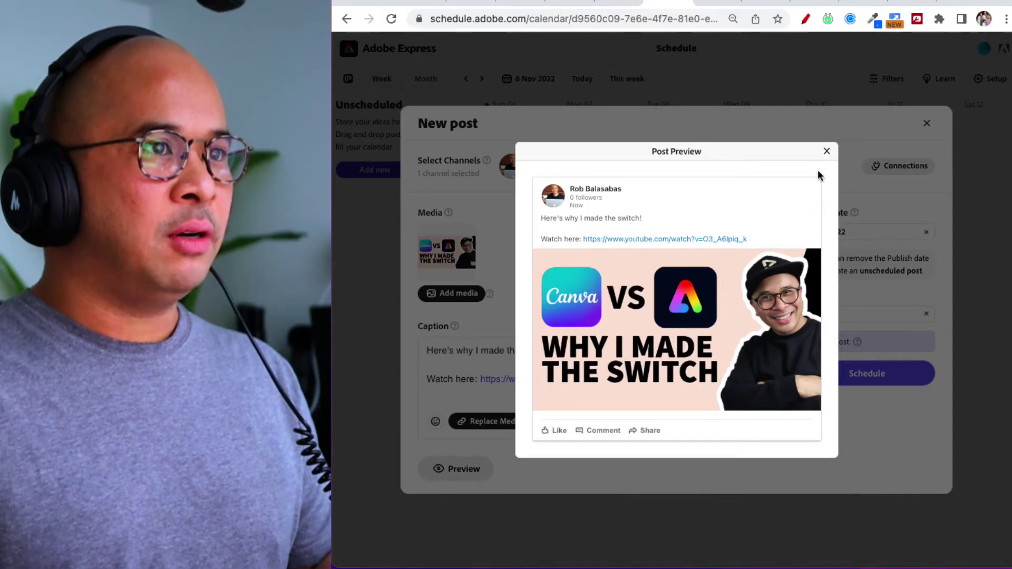
pyautogui.click(826, 153)
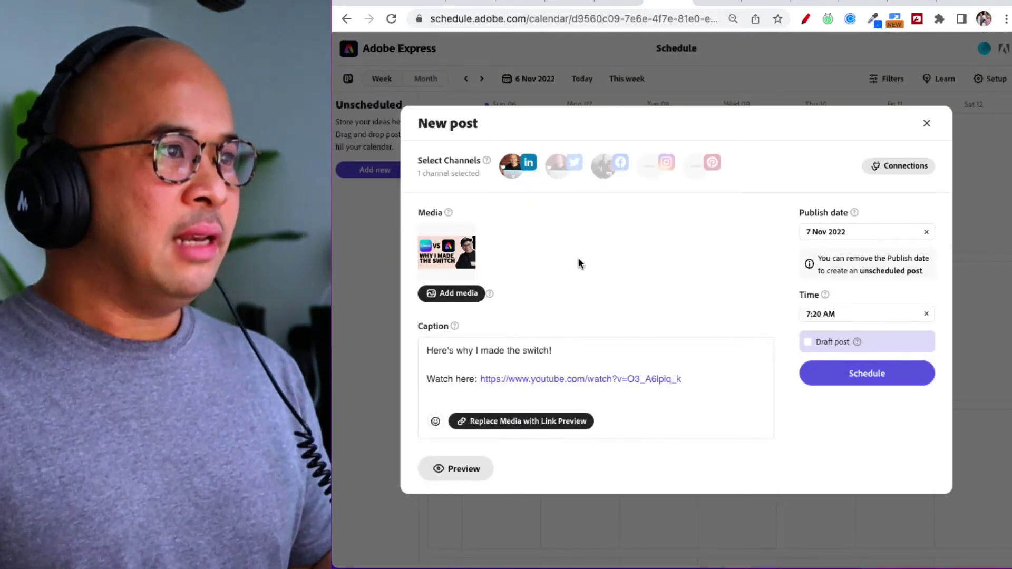
# Add the Facebook channel and review the LinkedIn and Facebook previews.
pyautogui.click(607, 171)
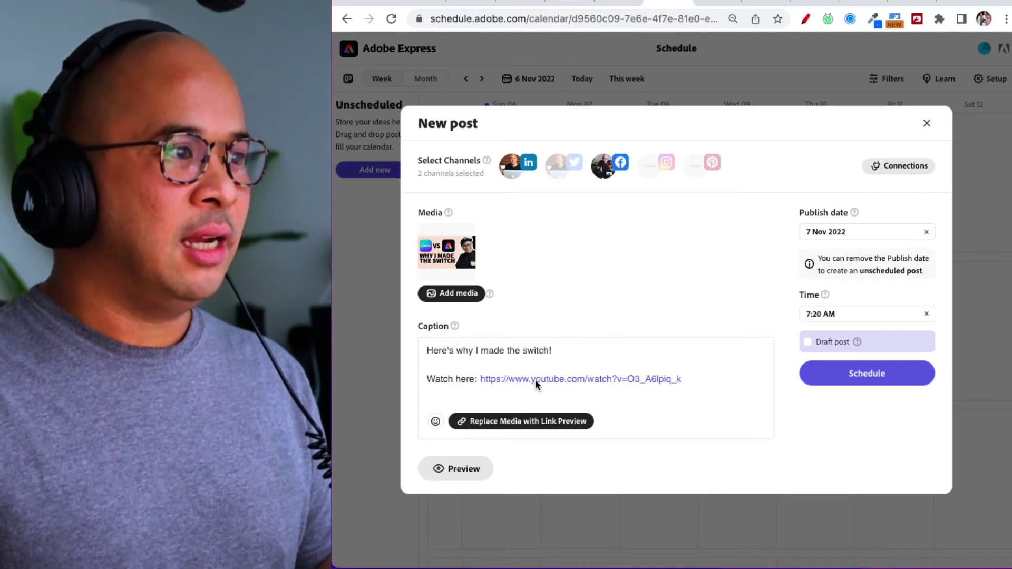
pyautogui.click(457, 477)
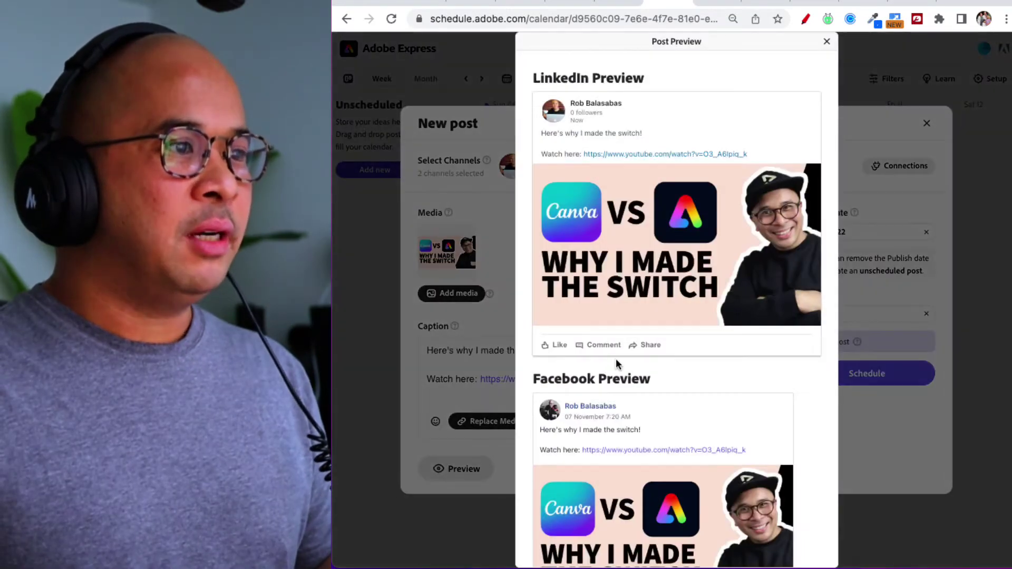
pyautogui.scroll(-2, 634, 300)
pyautogui.scroll(-1, 634, 298)
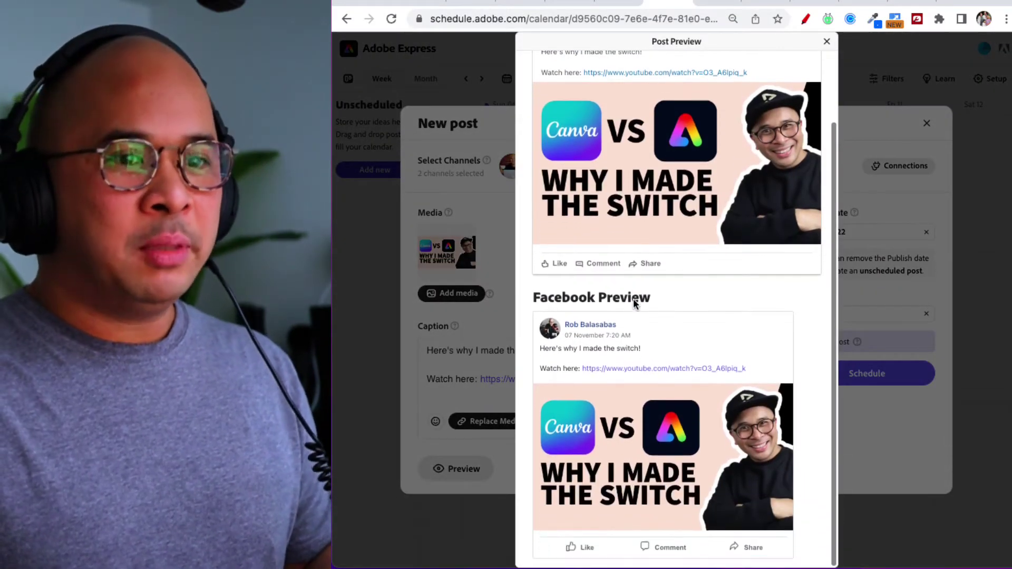
pyautogui.scroll(3, 635, 300)
pyautogui.click(537, 78)
pyautogui.moveTo(537, 78); pyautogui.dragTo(668, 110)
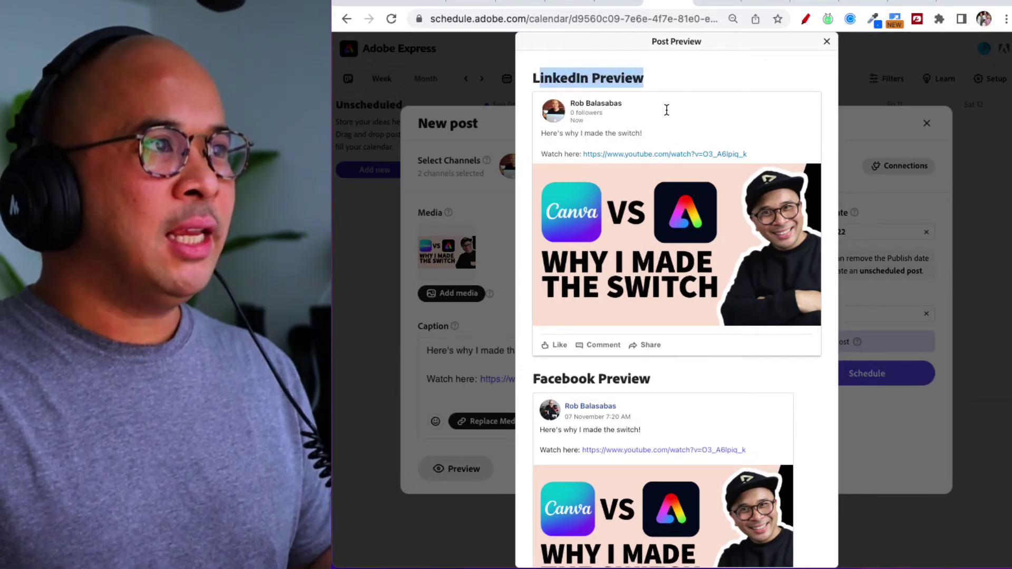
pyautogui.click(570, 82)
pyautogui.scroll(-2, 559, 251)
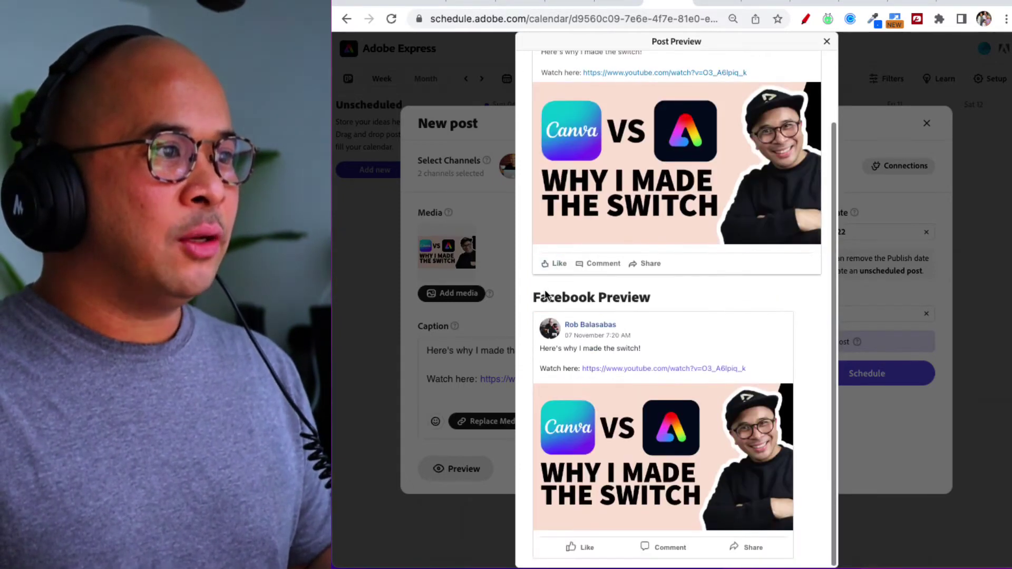
pyautogui.click(535, 297)
pyautogui.moveTo(535, 297); pyautogui.dragTo(668, 321)
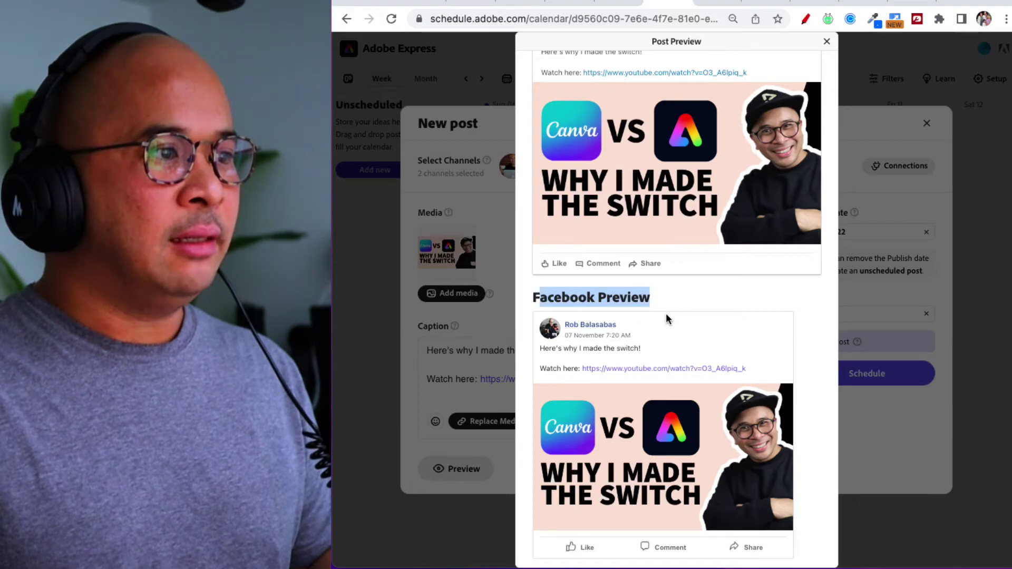
pyautogui.scroll(2, 666, 315)
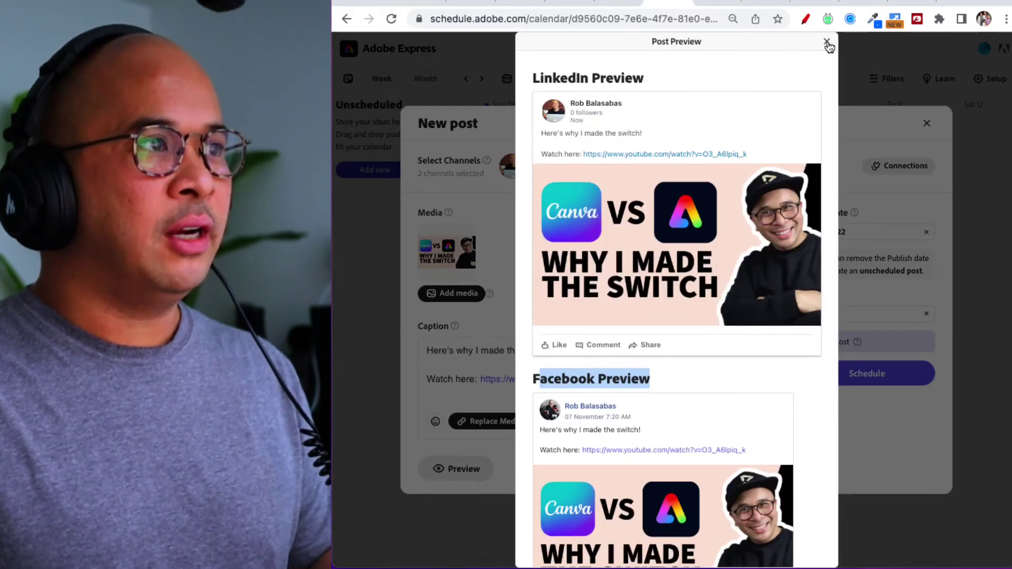
# Add the Twitter channel and open the three-channel post preview.
pyautogui.click(827, 42)
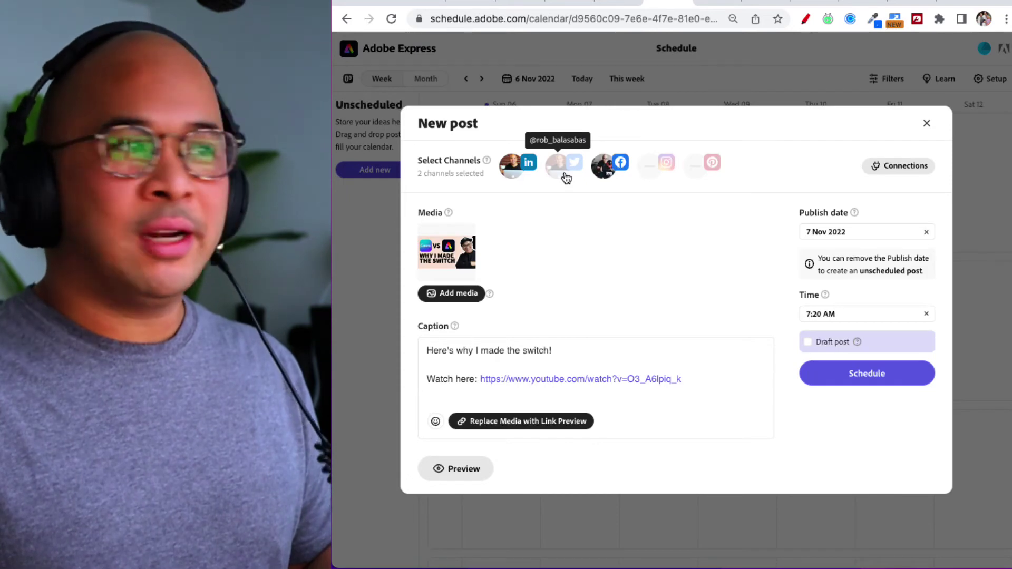
pyautogui.click(566, 177)
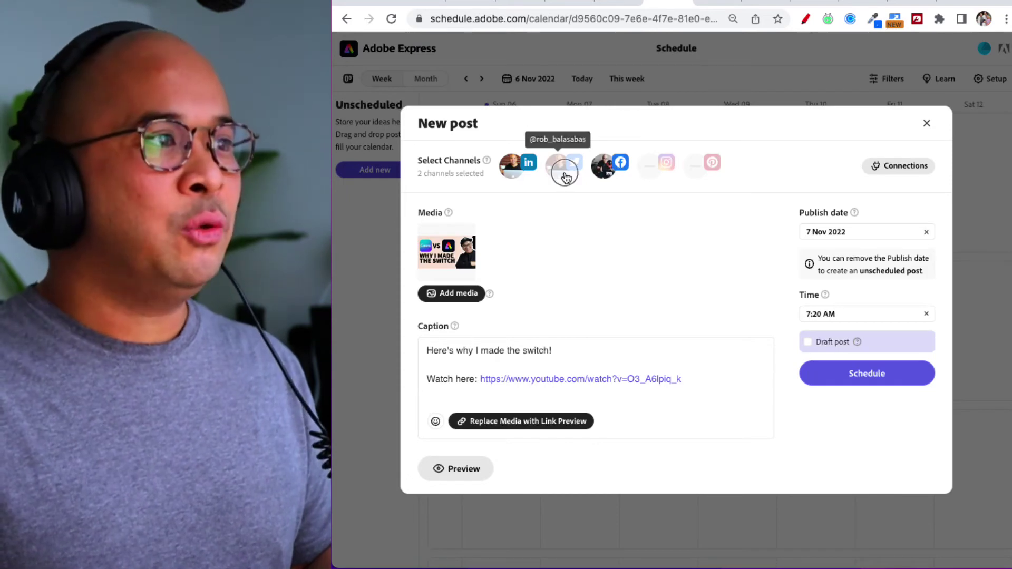
pyautogui.click(468, 471)
pyautogui.scroll(-3, 622, 303)
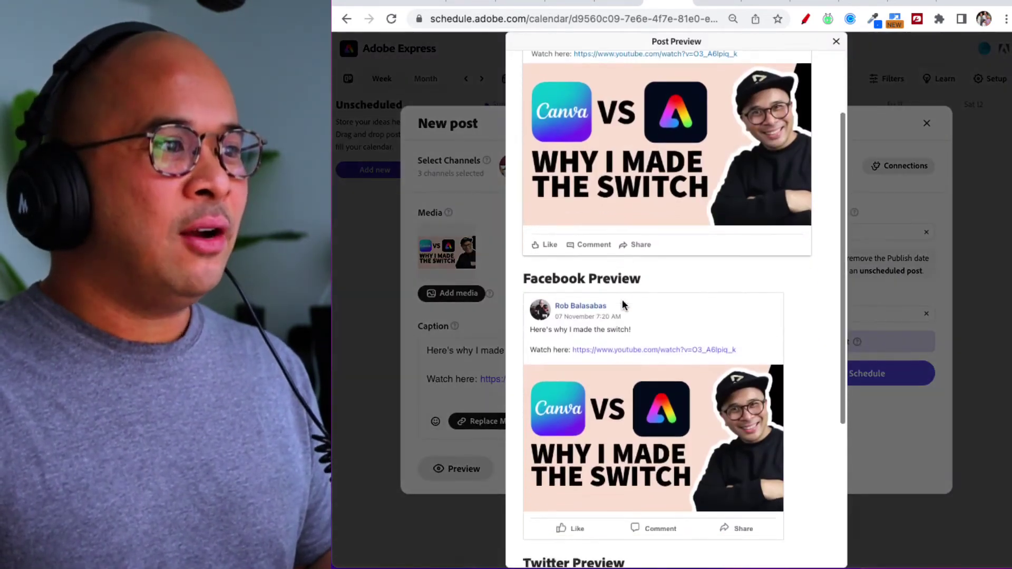
pyautogui.scroll(-5, 623, 305)
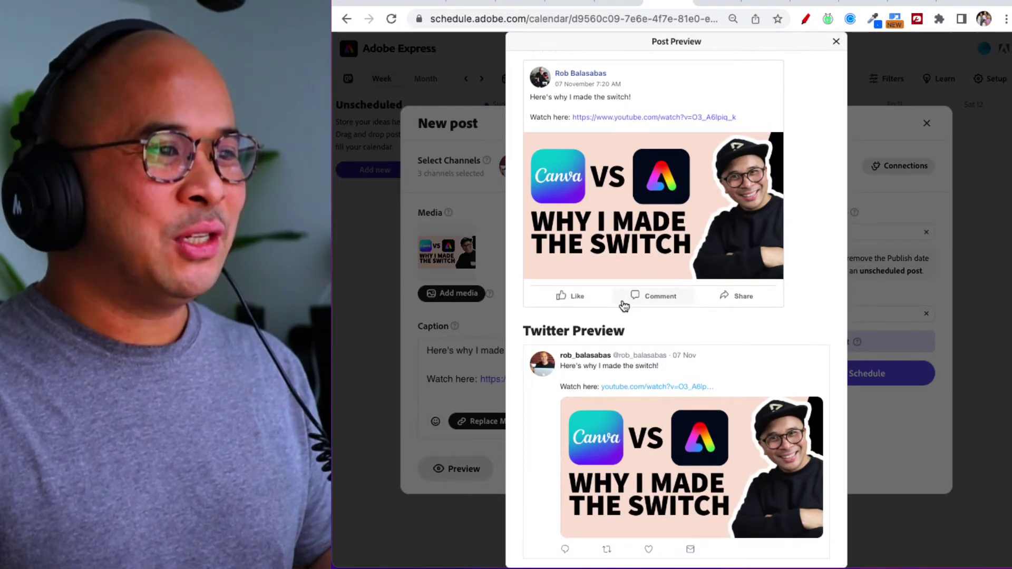
pyautogui.scroll(3, 624, 307)
pyautogui.scroll(-3, 624, 307)
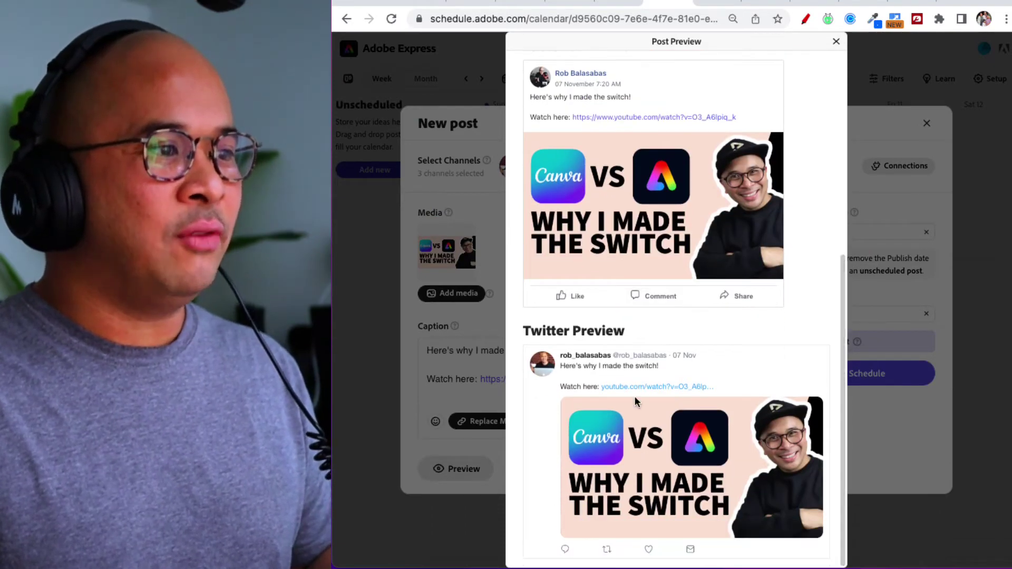
pyautogui.scroll(10, 636, 394)
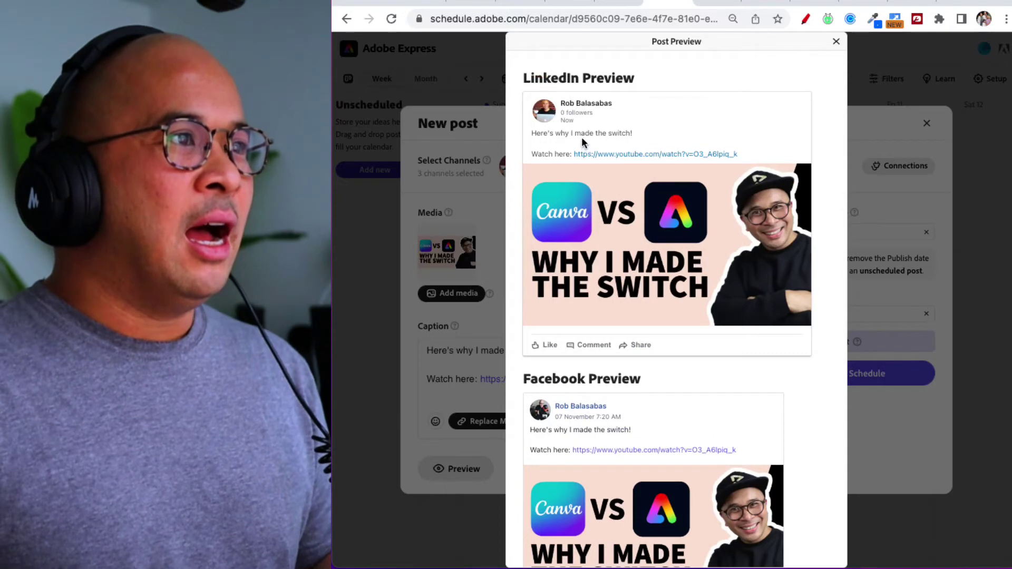
# Highlight the LinkedIn and Facebook captions and the Twitter shortened link in the previews.
pyautogui.moveTo(531, 136); pyautogui.dragTo(771, 154)
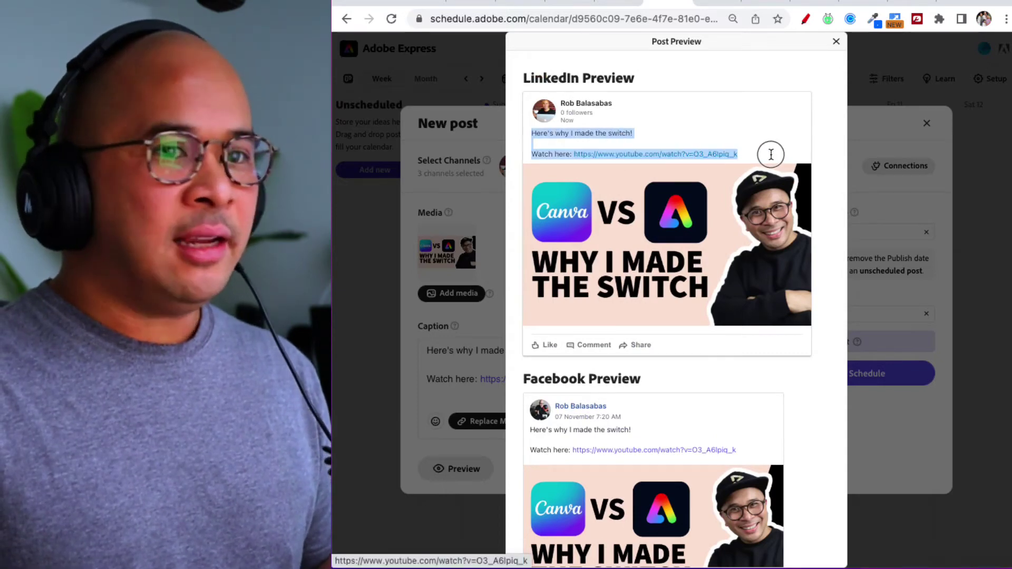
pyautogui.scroll(-3, 606, 185)
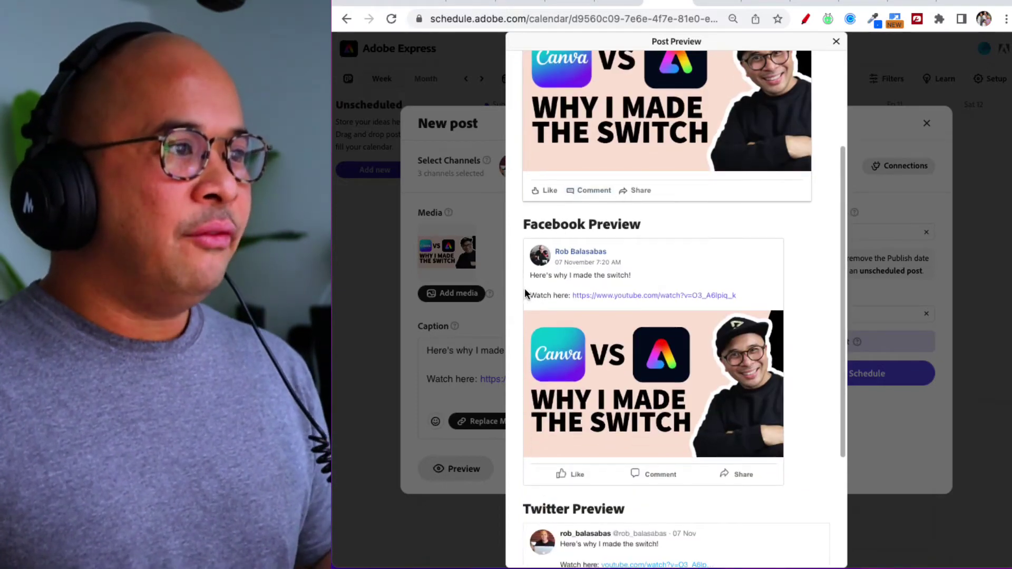
pyautogui.moveTo(531, 275); pyautogui.dragTo(767, 295)
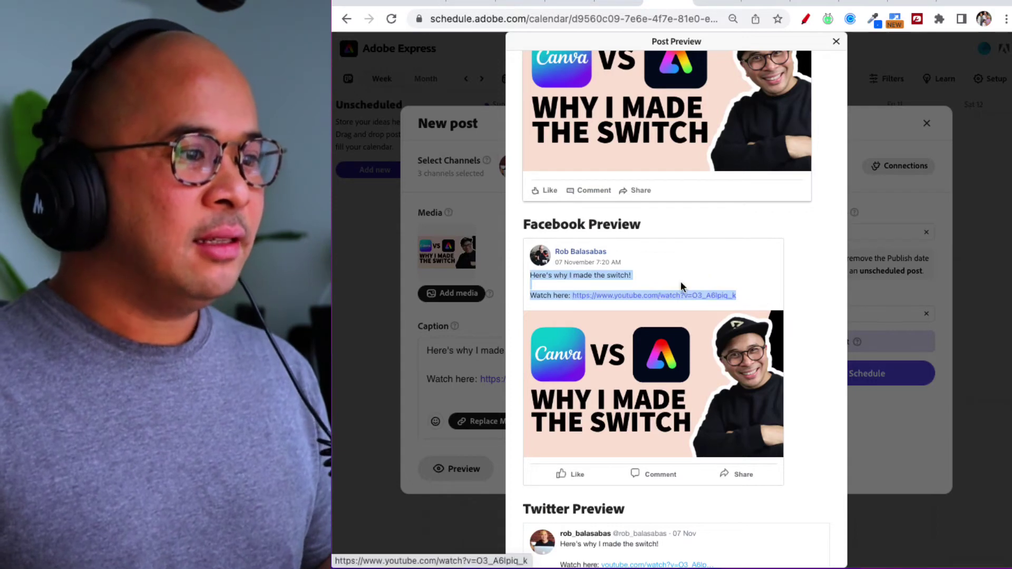
pyautogui.scroll(-3, 681, 280)
pyautogui.moveTo(559, 388); pyautogui.dragTo(718, 389)
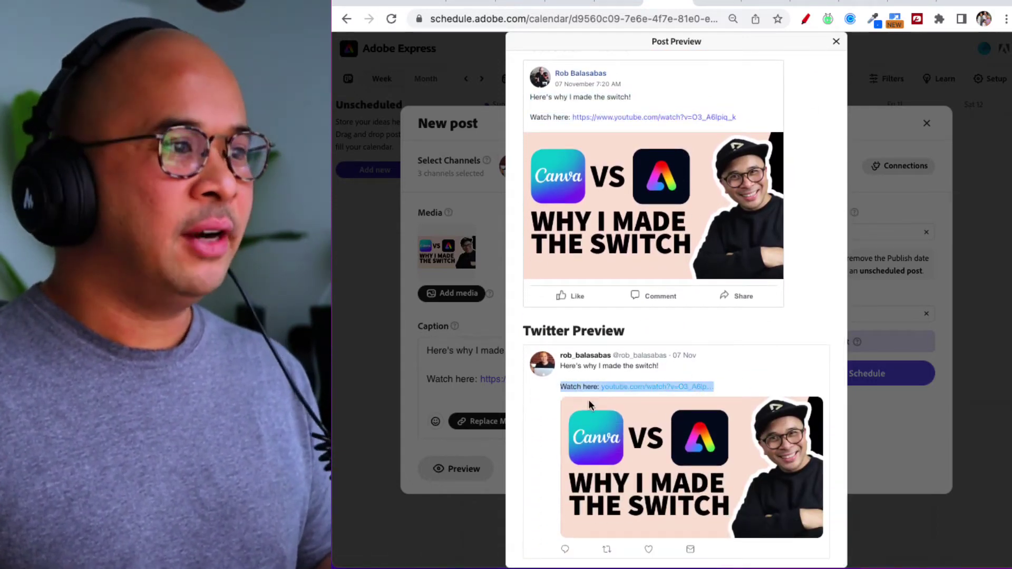
pyautogui.scroll(10, 579, 399)
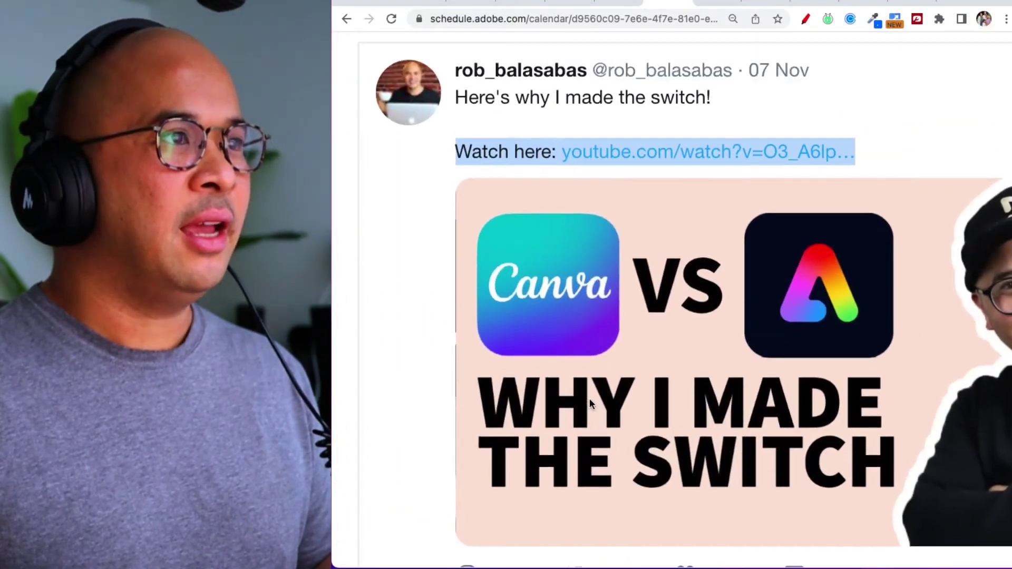
pyautogui.scroll(3, 590, 397)
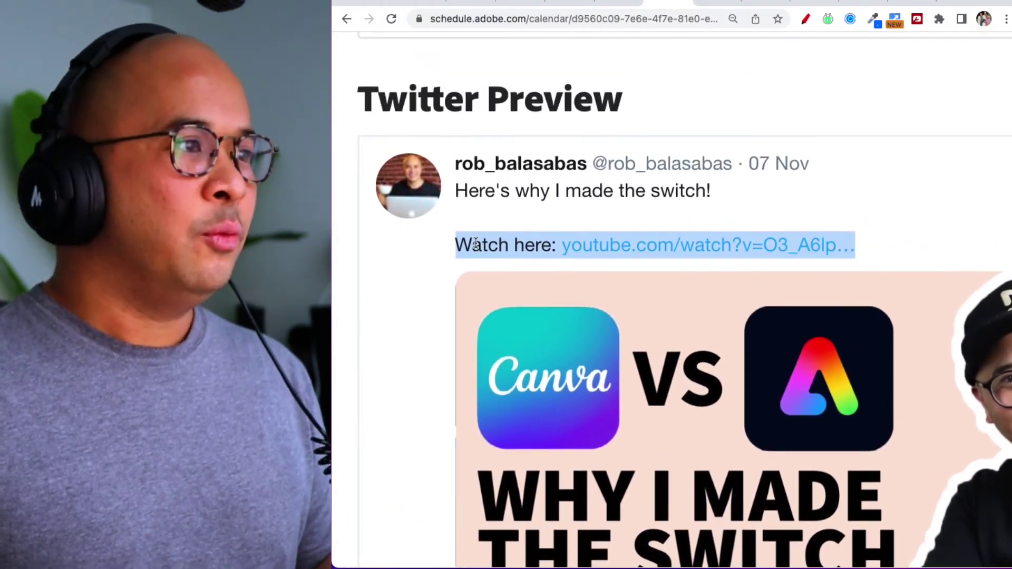
pyautogui.click(476, 243)
pyautogui.scroll(-10, 475, 244)
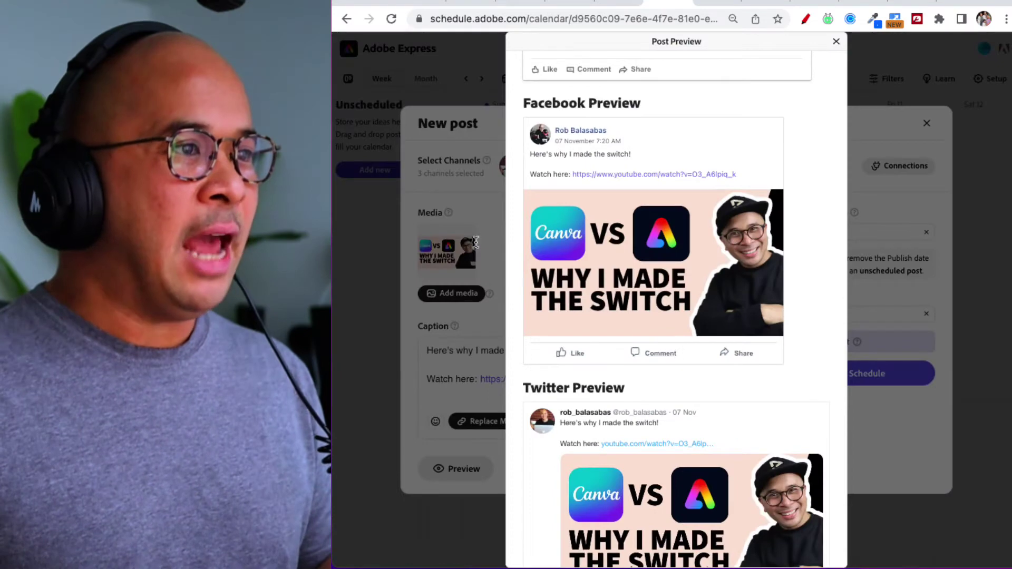
pyautogui.scroll(5, 669, 334)
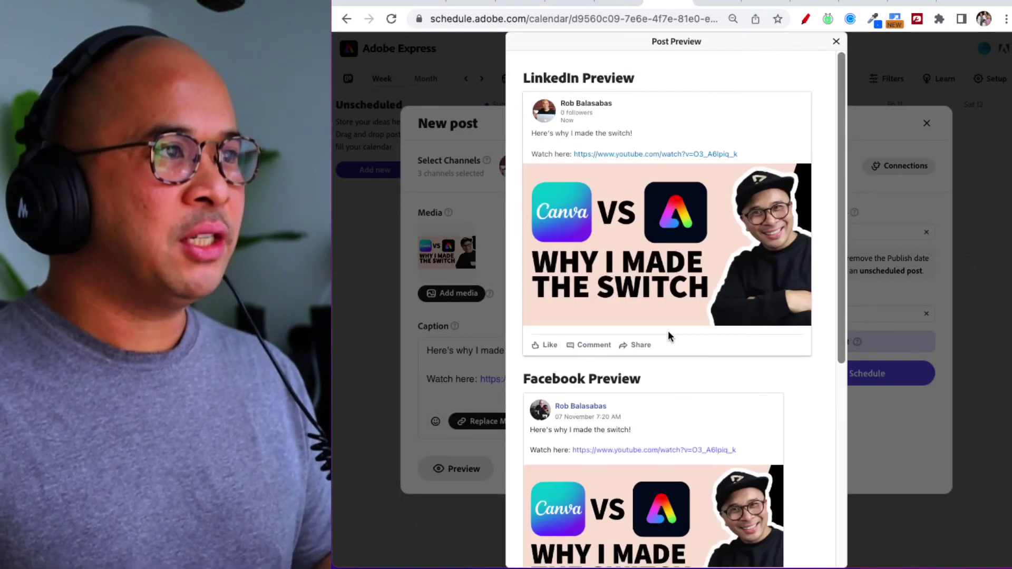
# Change the publish date to Sunday 6 November 2022.
pyautogui.click(838, 43)
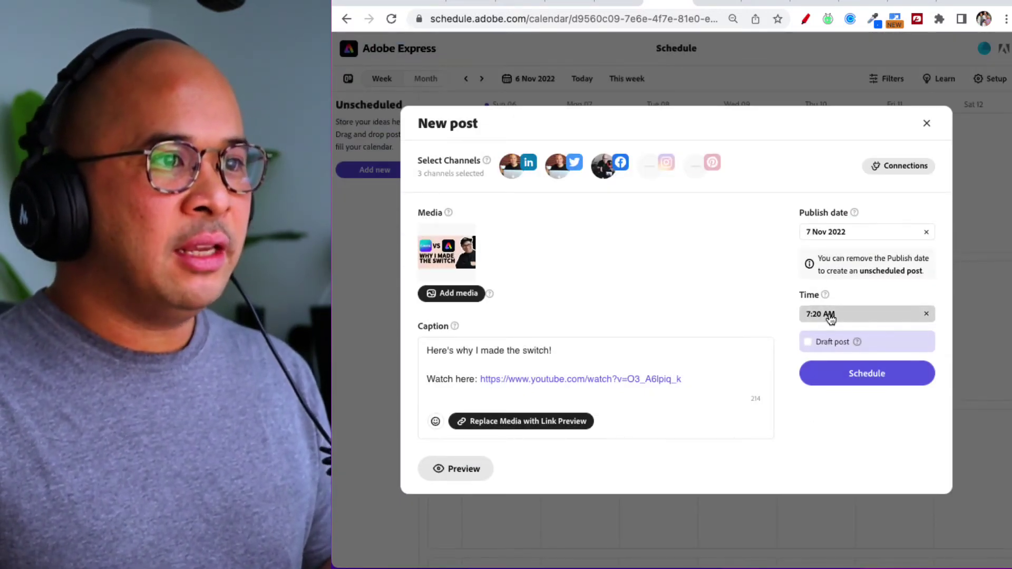
pyautogui.click(828, 314)
pyautogui.click(839, 236)
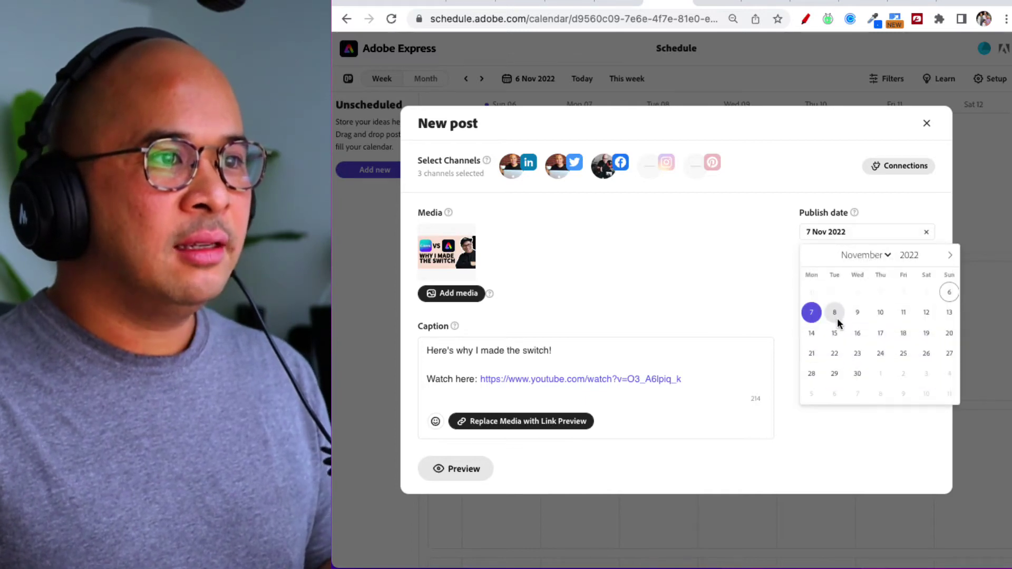
pyautogui.click(950, 292)
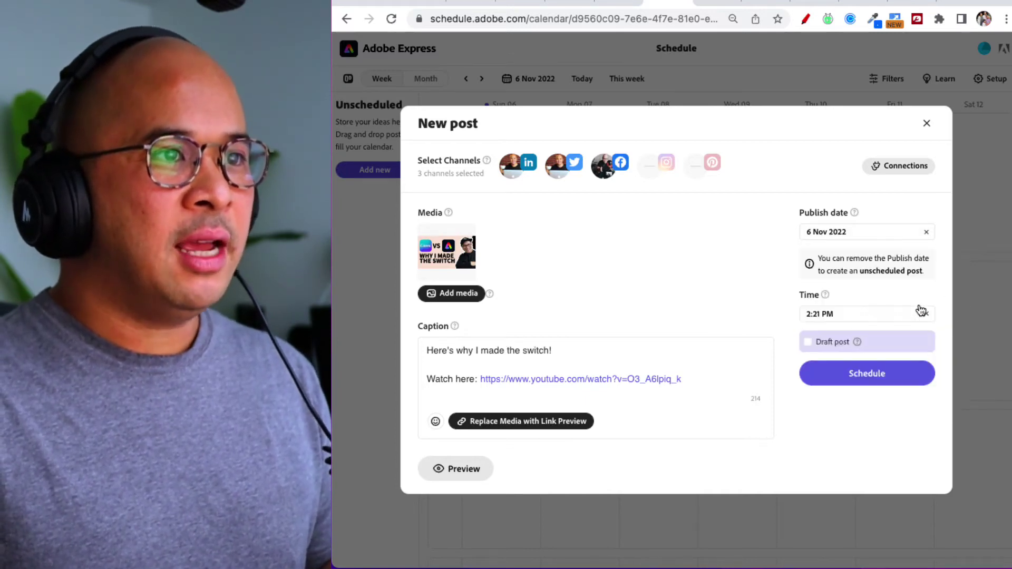
# Set the publish time to 5:21 PM and schedule the post.
pyautogui.click(825, 316)
pyautogui.click(837, 345)
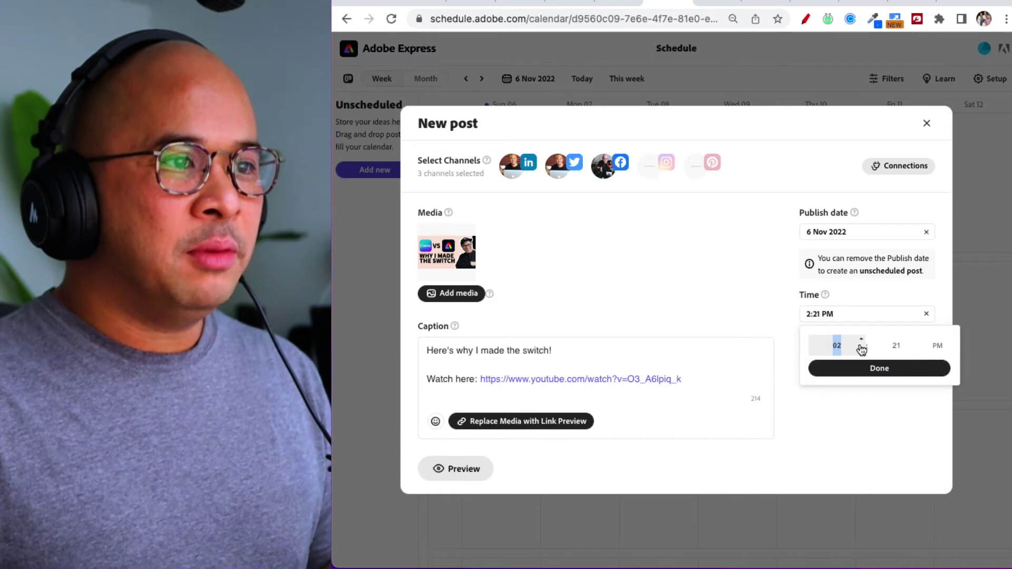
pyautogui.write('6')
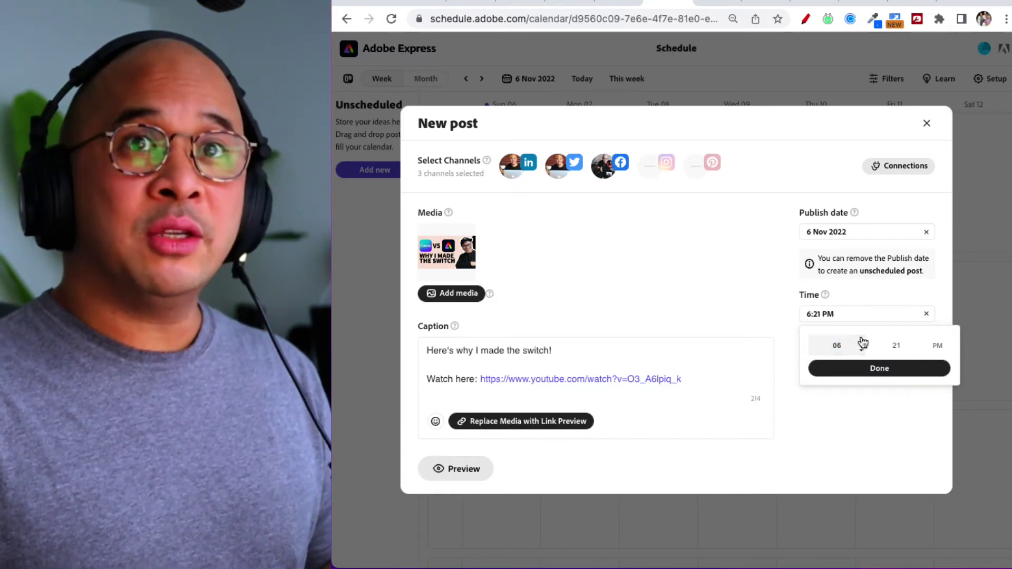
pyautogui.write('5')
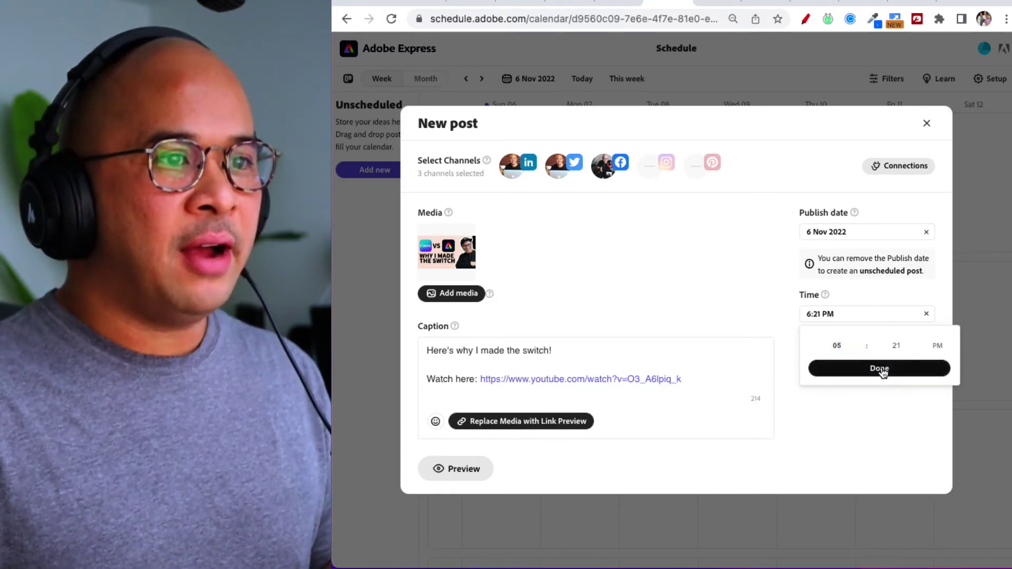
pyautogui.click(880, 369)
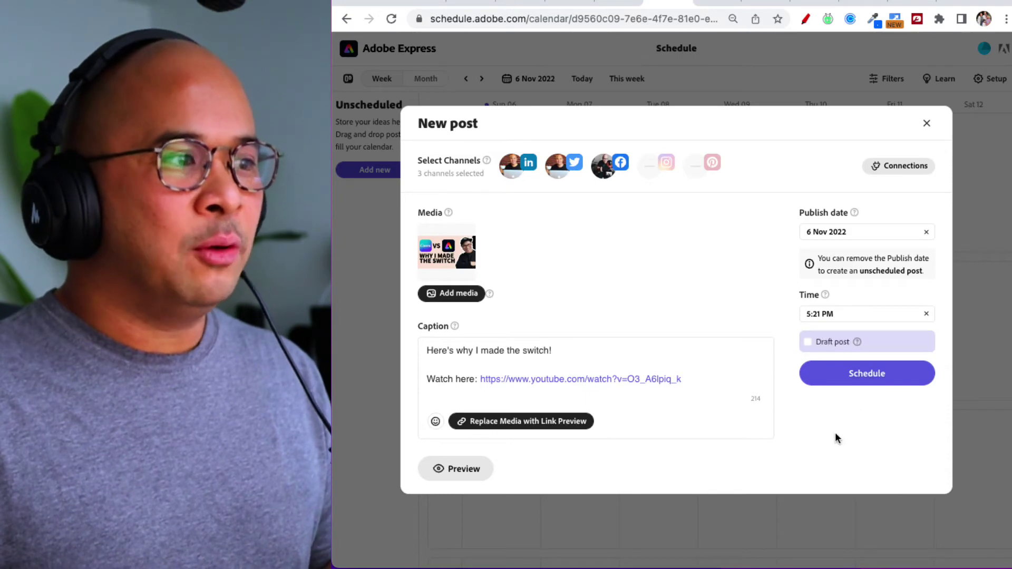
pyautogui.click(858, 375)
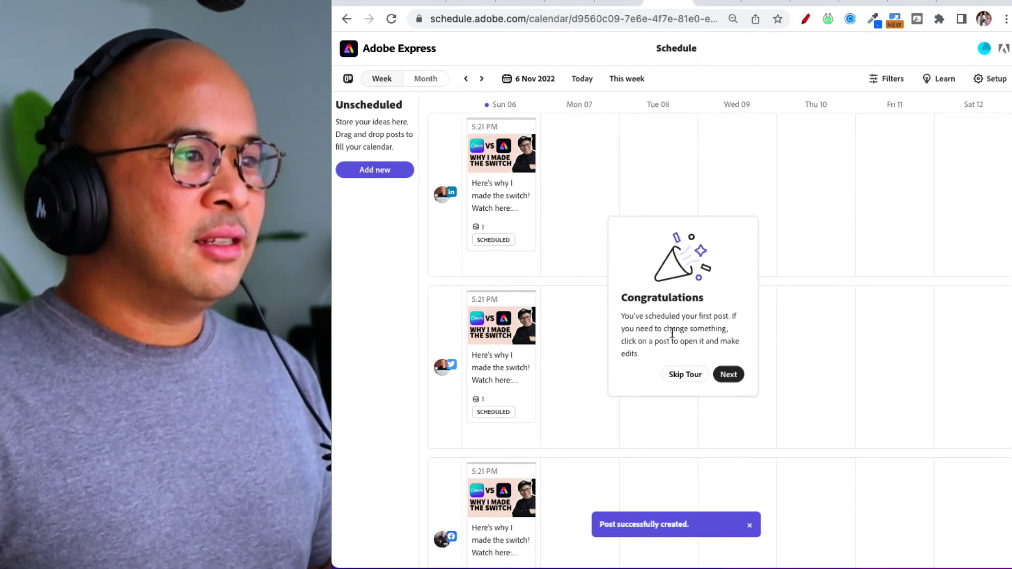
# Skip the Congratulations tour to reveal the week calendar with the 5:21 PM posts on Sun 06.
pyautogui.scroll(5, 672, 334)
pyautogui.scroll(2, 678, 335)
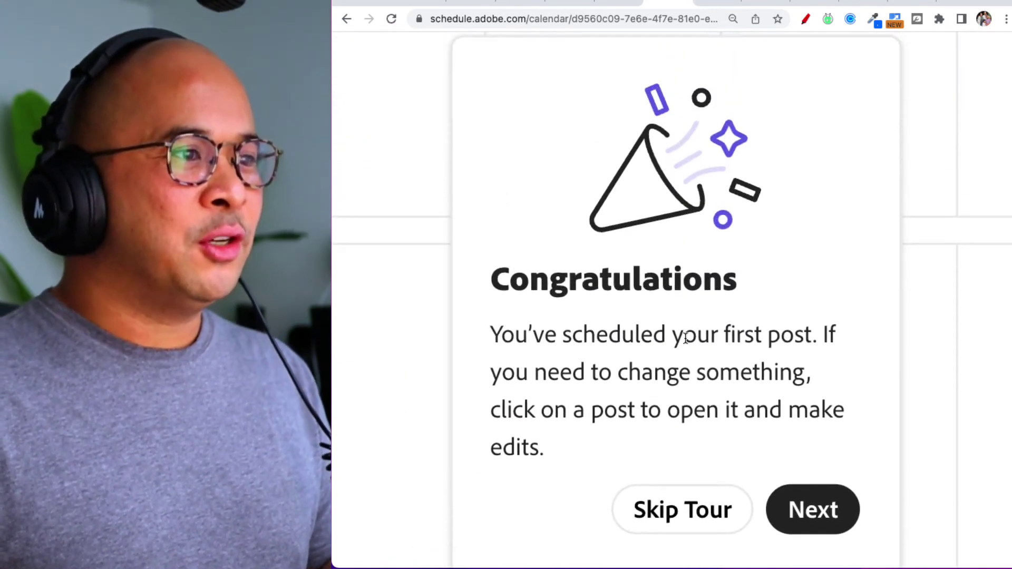
pyautogui.scroll(-1, 686, 338)
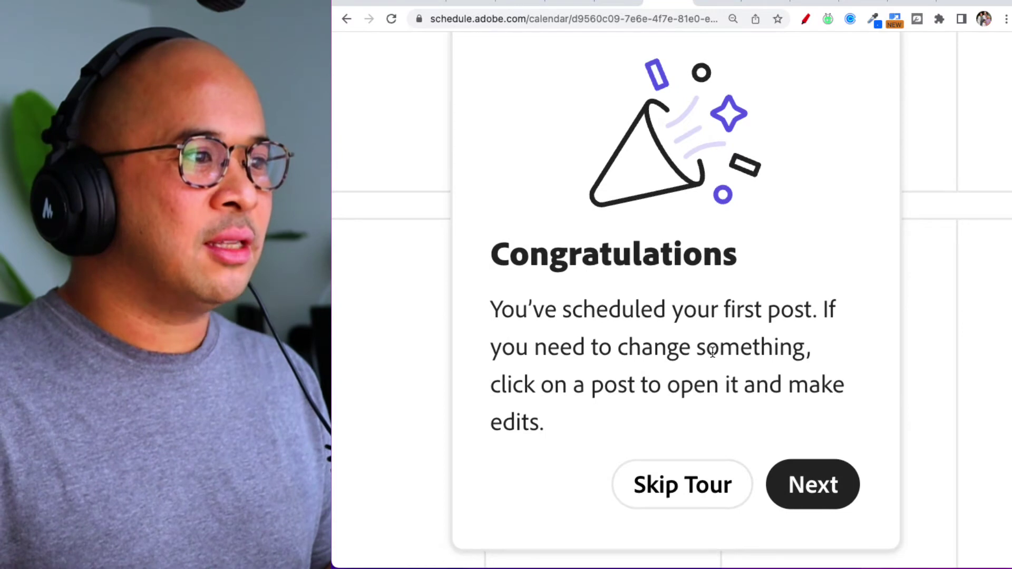
pyautogui.scroll(-1, 711, 364)
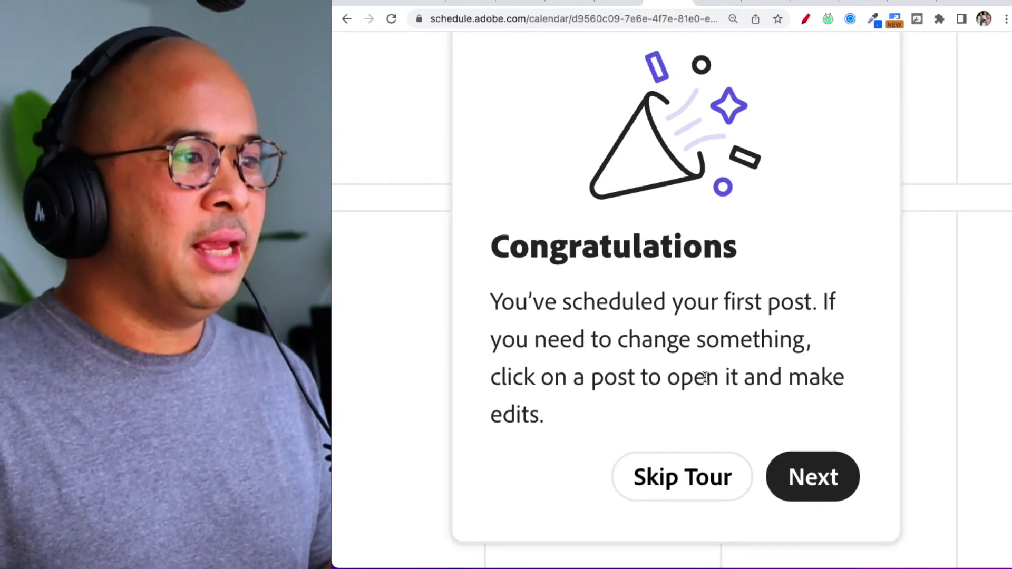
pyautogui.scroll(-6, 705, 377)
pyautogui.click(686, 376)
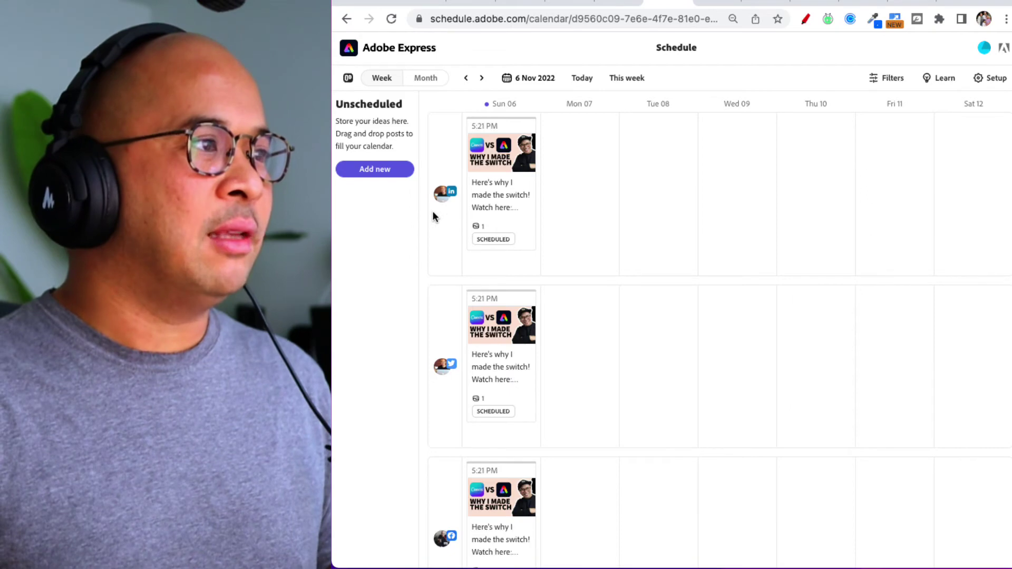
# Filter the calendar by LinkedIn, Twitter and Facebook channels, then clear the filter to show all posts.
pyautogui.scroll(5, 442, 214)
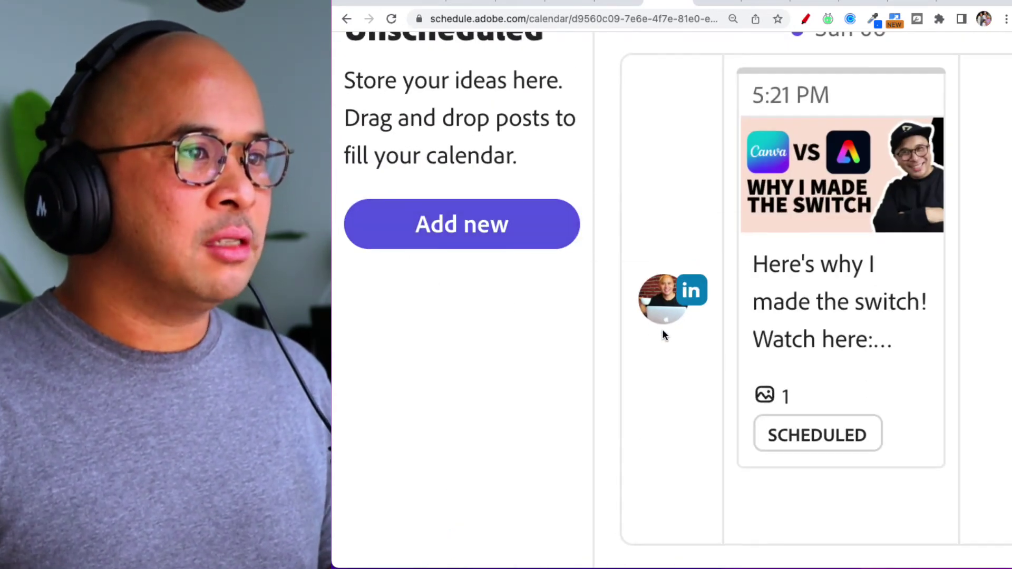
pyautogui.scroll(-5, 662, 329)
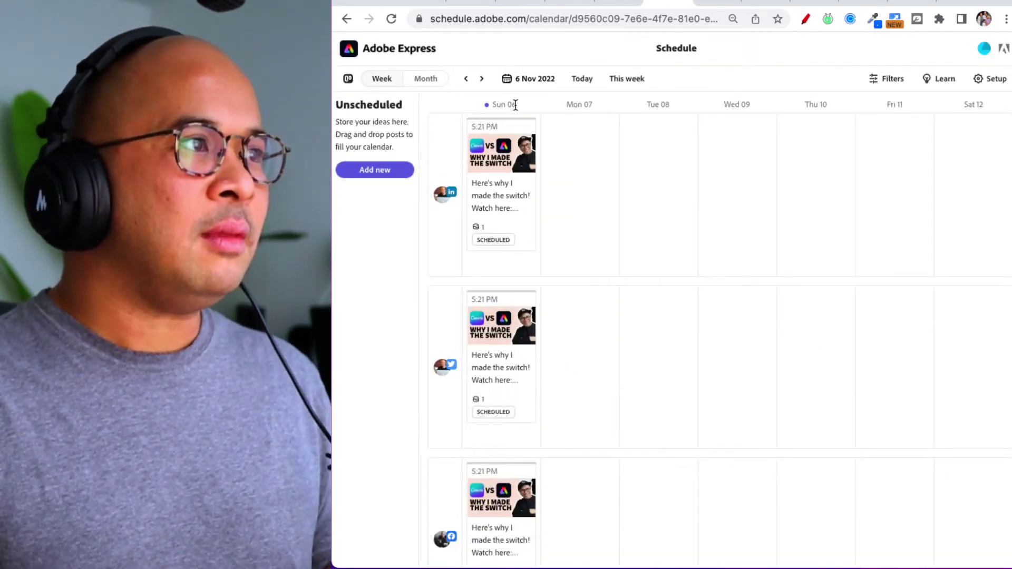
pyautogui.scroll(-3, 504, 306)
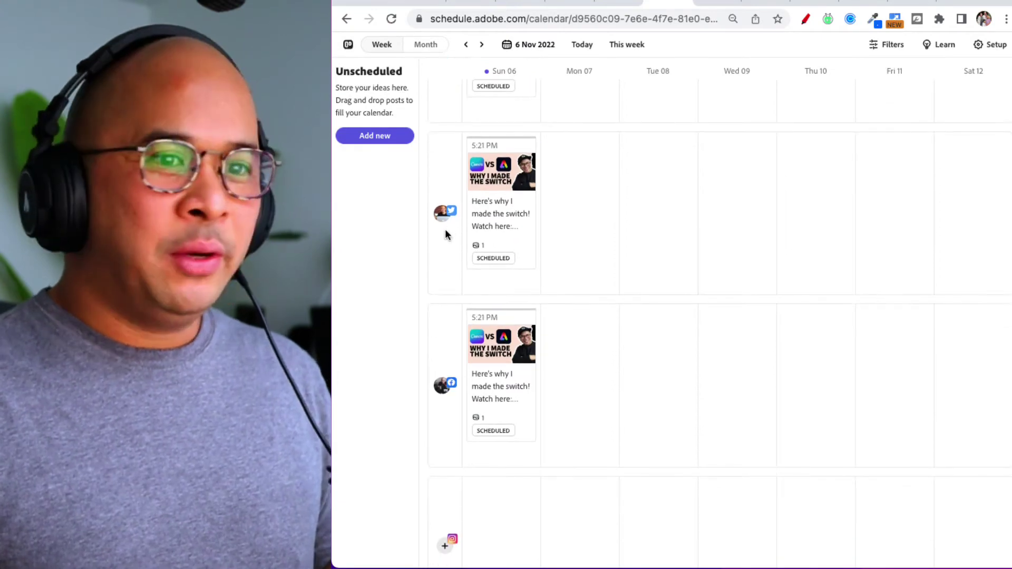
pyautogui.scroll(-3, 445, 243)
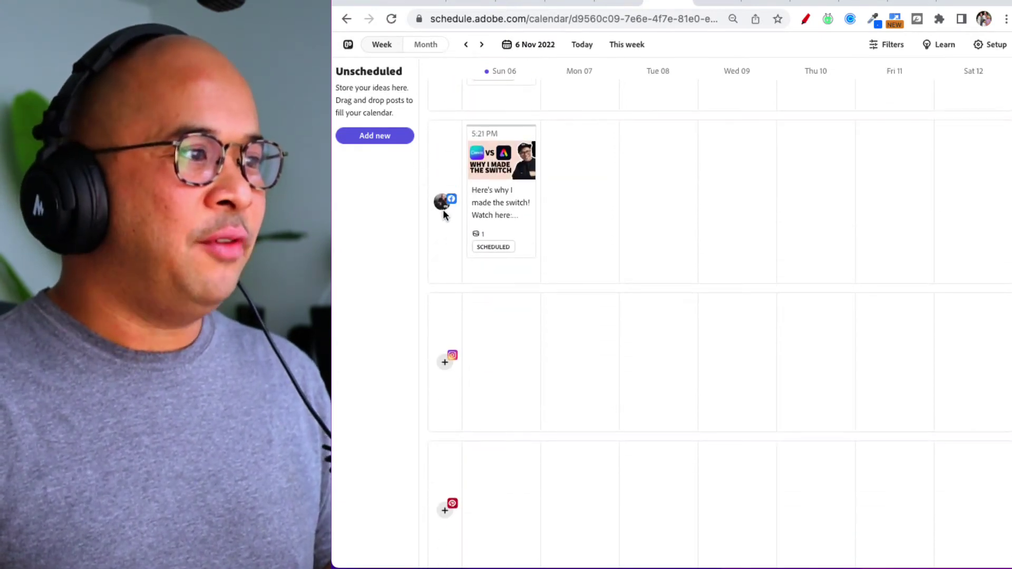
pyautogui.scroll(-1, 443, 210)
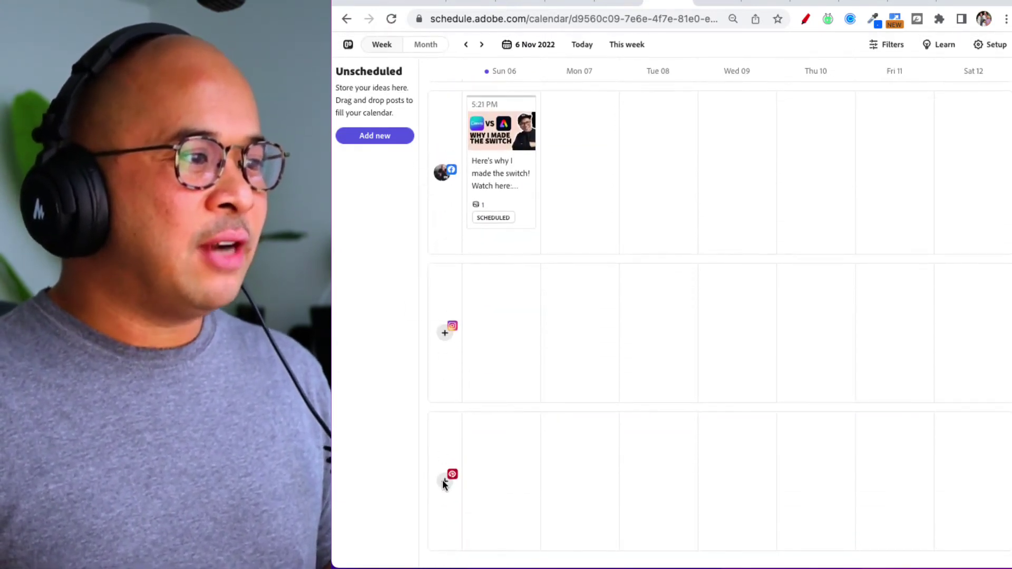
pyautogui.scroll(7, 453, 347)
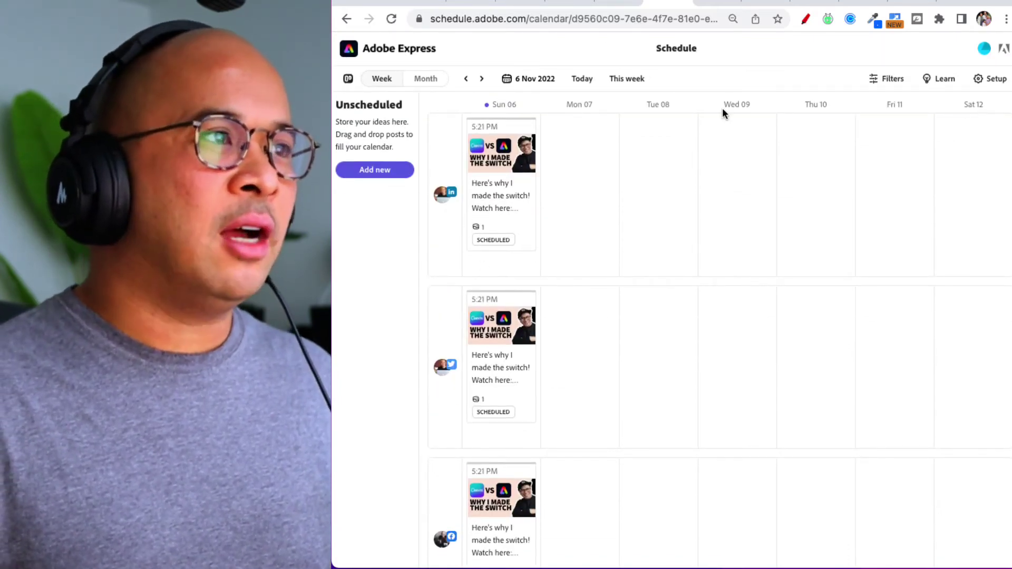
pyautogui.scroll(5, 581, 100)
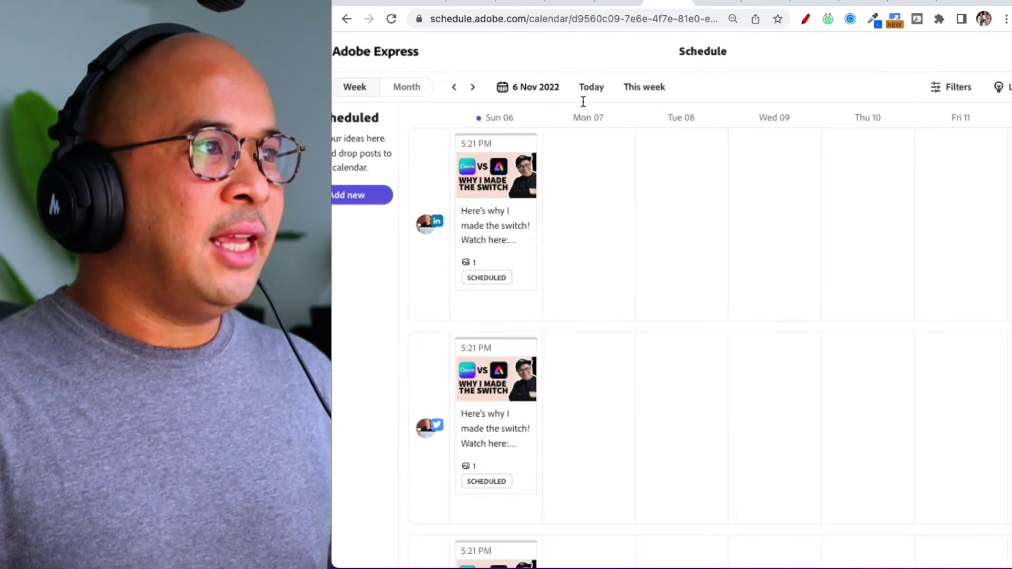
pyautogui.hscroll(10, 657, 267)
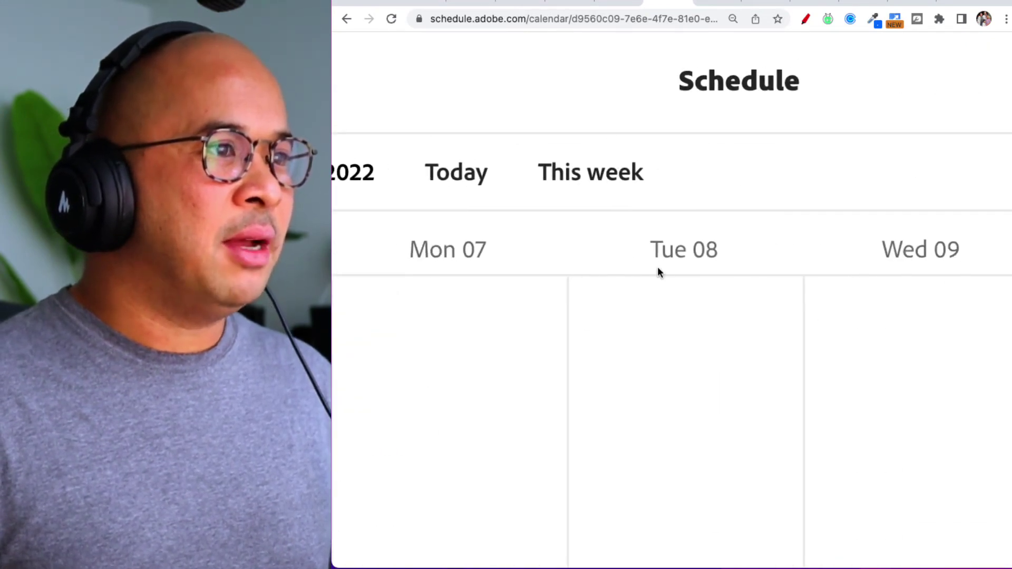
pyautogui.hscroll(6, 657, 267)
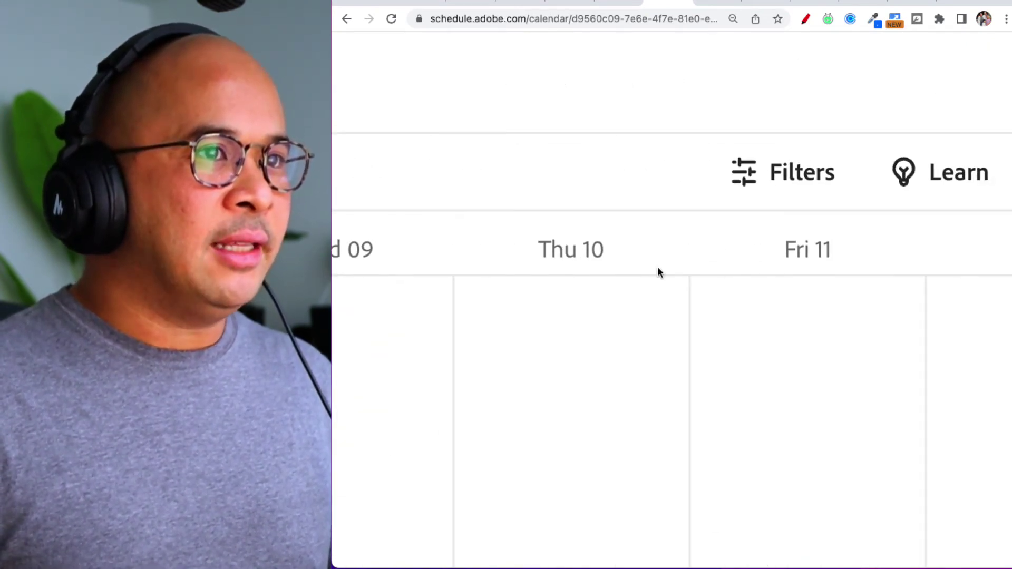
pyautogui.scroll(-5, 657, 267)
pyautogui.click(892, 80)
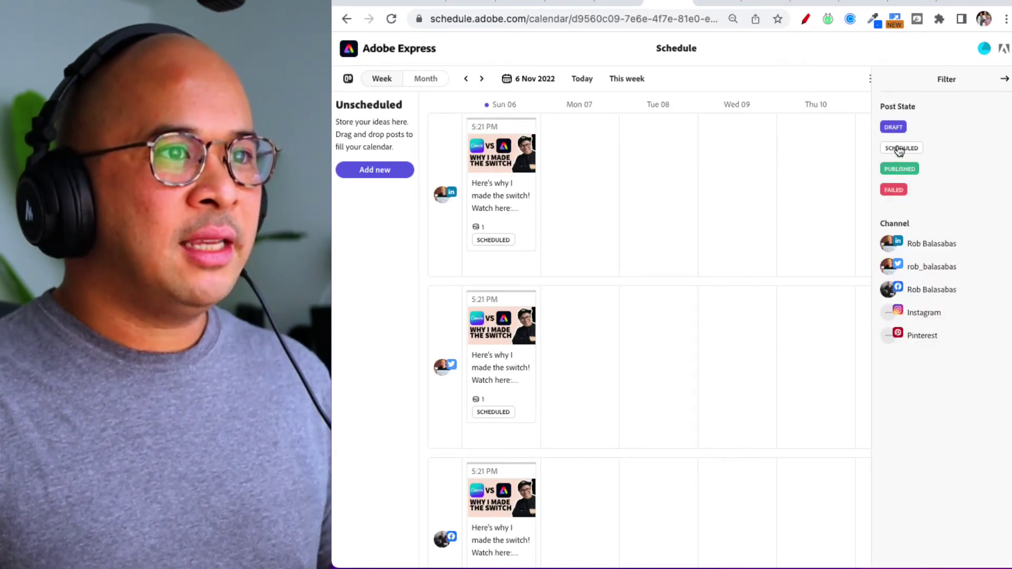
pyautogui.click(930, 248)
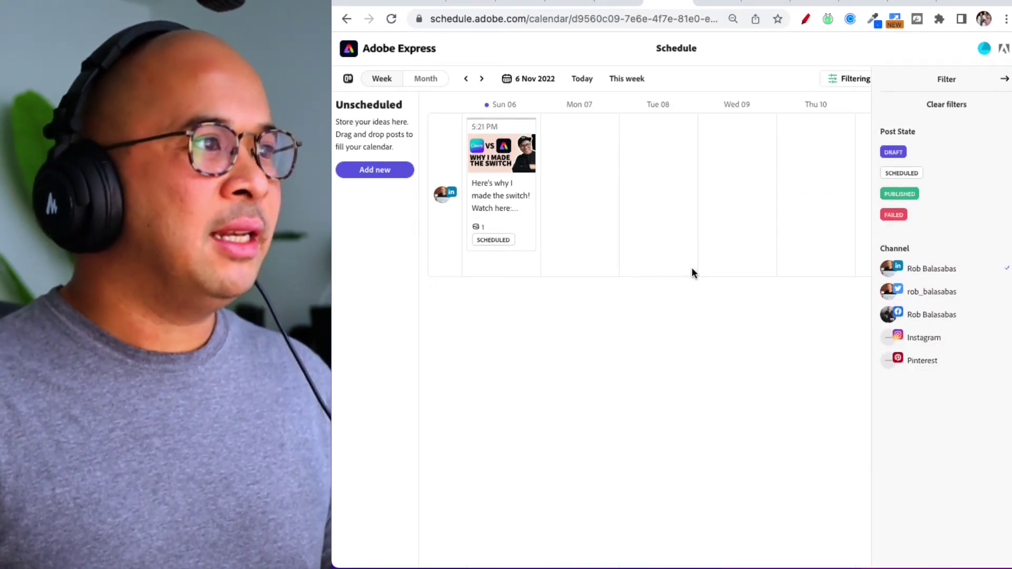
pyautogui.click(938, 293)
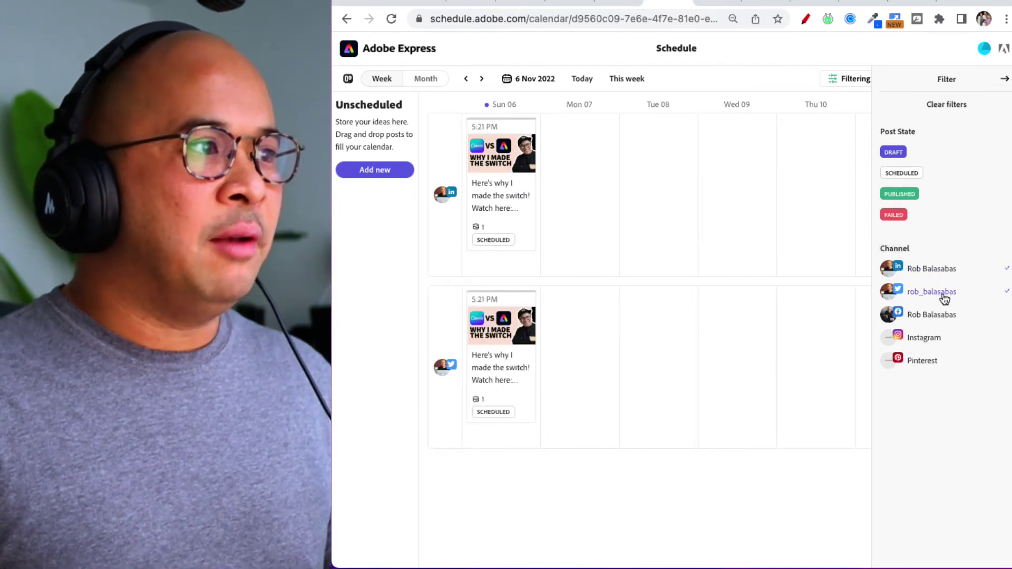
pyautogui.click(942, 295)
pyautogui.click(932, 315)
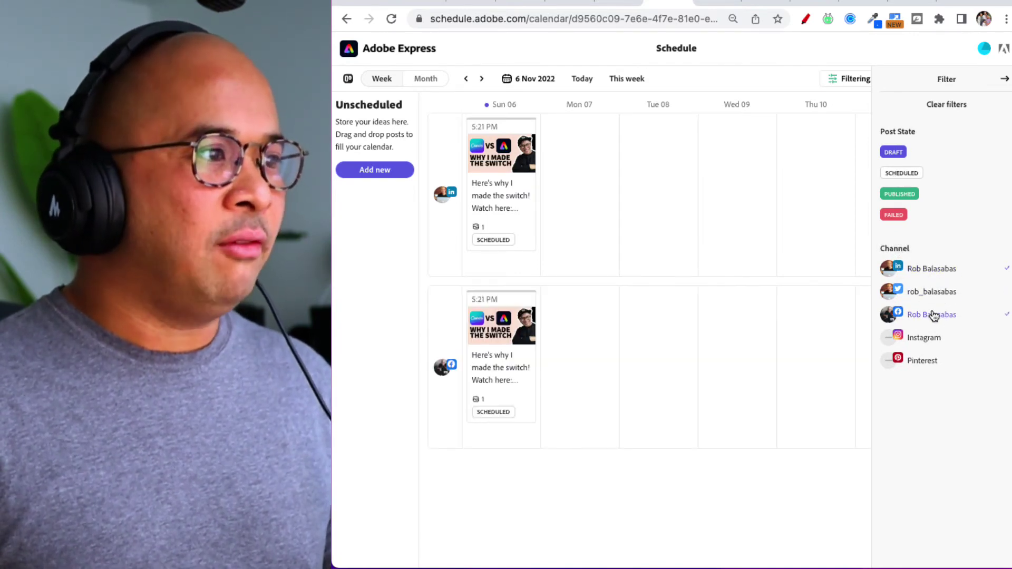
pyautogui.click(935, 273)
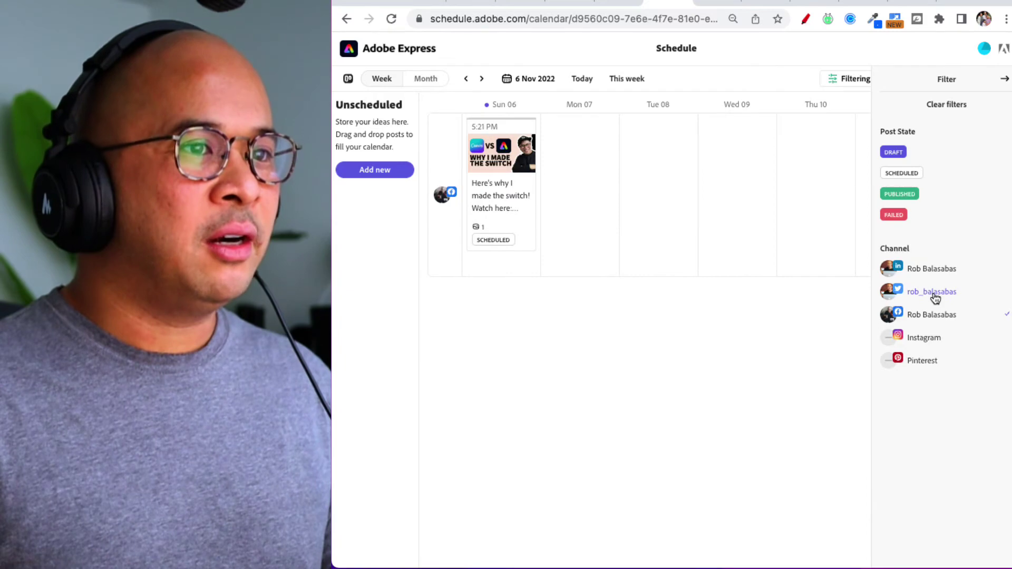
pyautogui.click(936, 297)
pyautogui.click(937, 295)
pyautogui.click(931, 317)
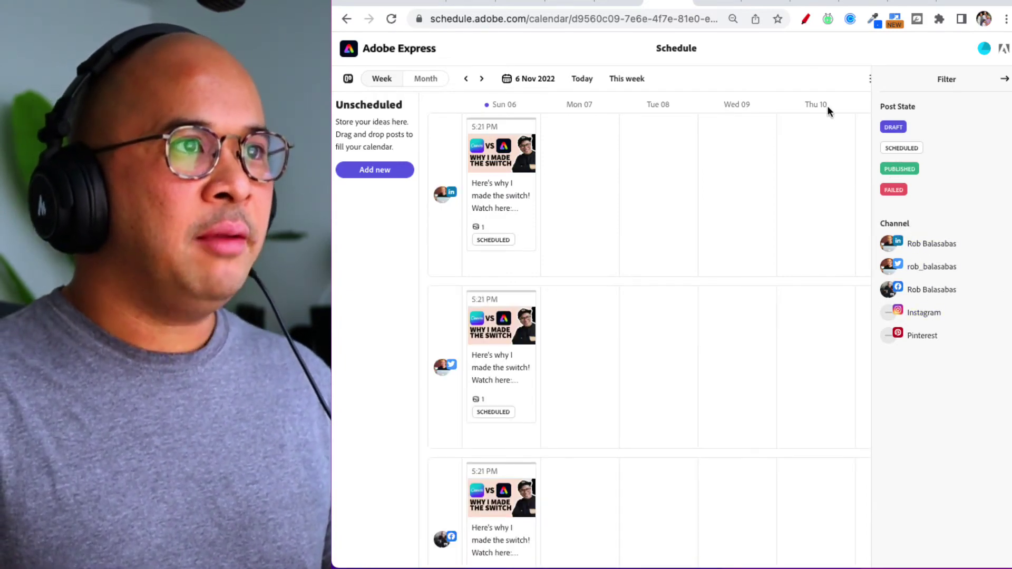
# Browse forward and back through weeks, return to the week with the scheduled posts, and close the filter panel.
pyautogui.click(804, 79)
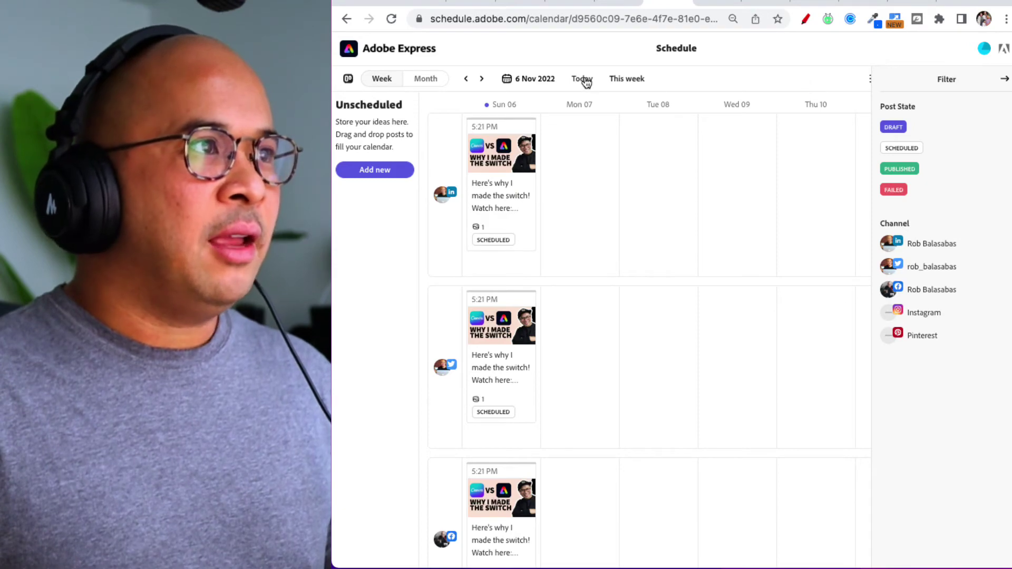
pyautogui.click(626, 81)
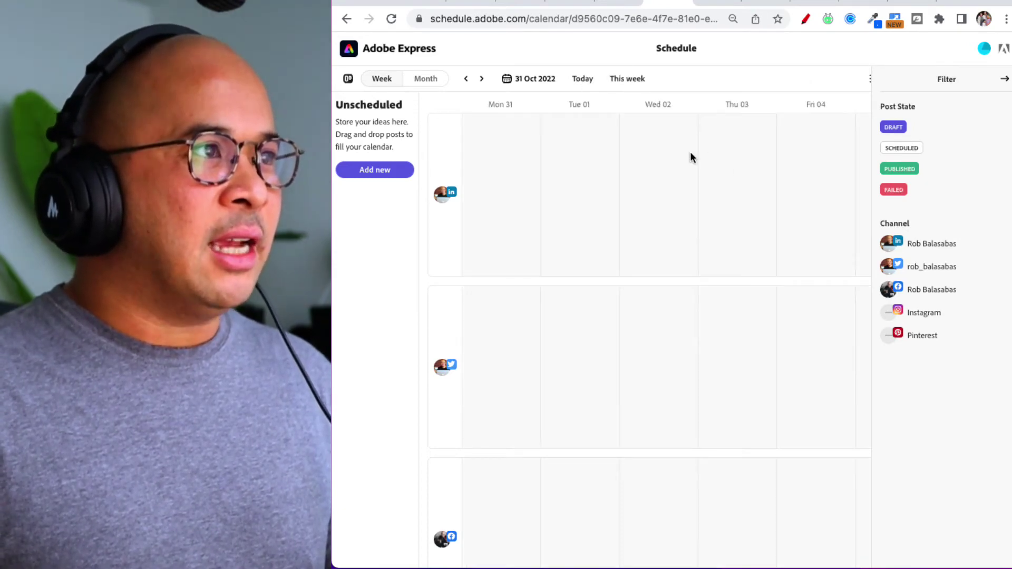
pyautogui.click(482, 81)
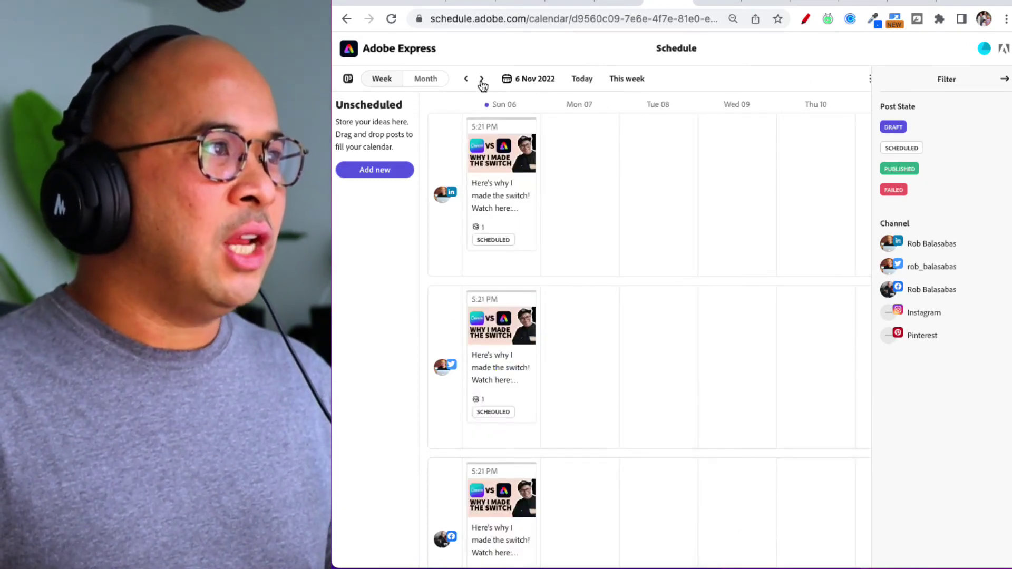
pyautogui.click(481, 80)
pyautogui.click(481, 80)
pyautogui.click(481, 80)
pyautogui.click(466, 80)
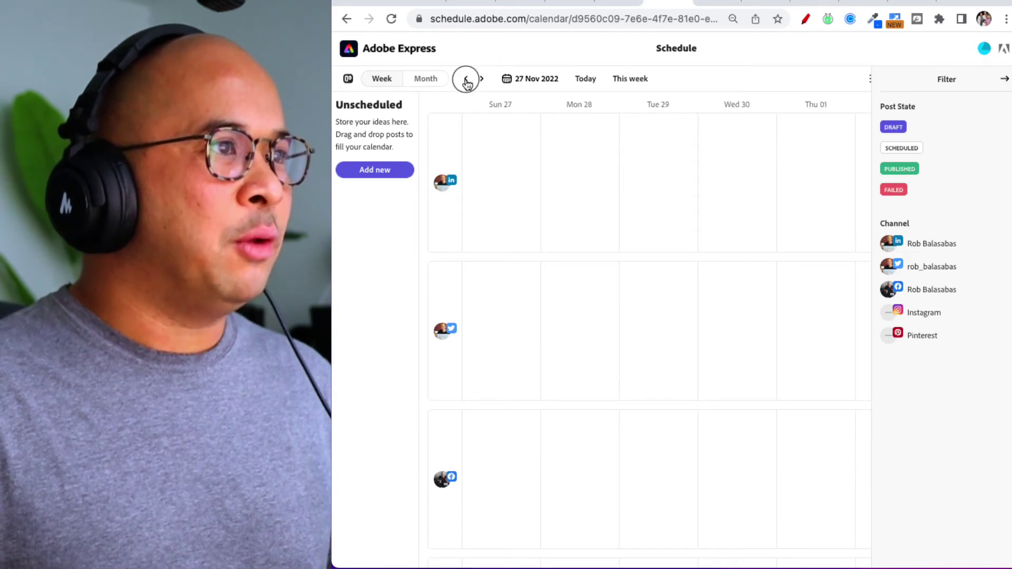
pyautogui.click(467, 80)
pyautogui.click(466, 80)
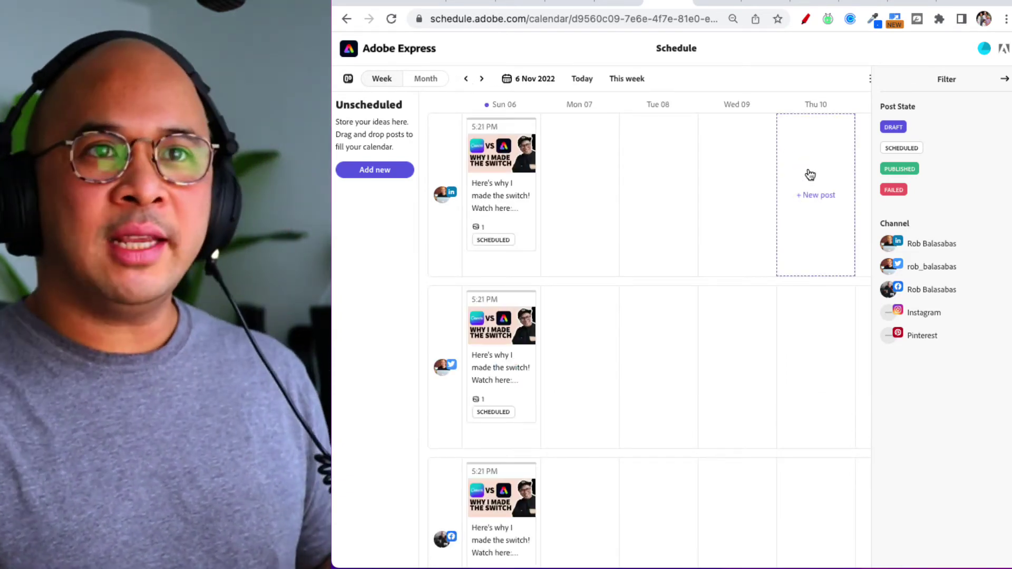
pyautogui.click(869, 78)
# Back in the new post form, preview the LinkedIn text post with its full caption expanded.
pyautogui.scroll(-2, 813, 70)
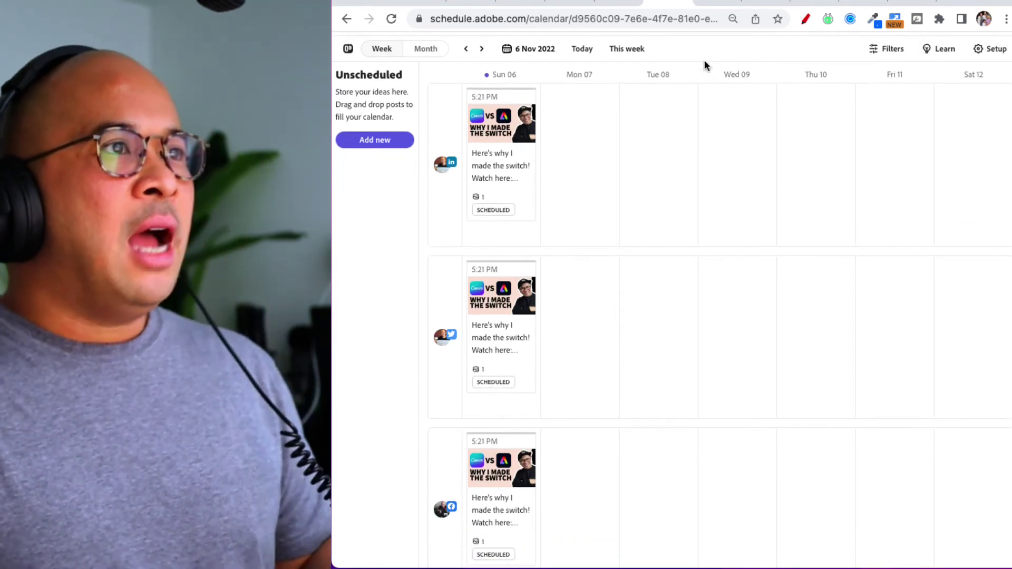
pyautogui.click(716, 4)
pyautogui.click(760, 3)
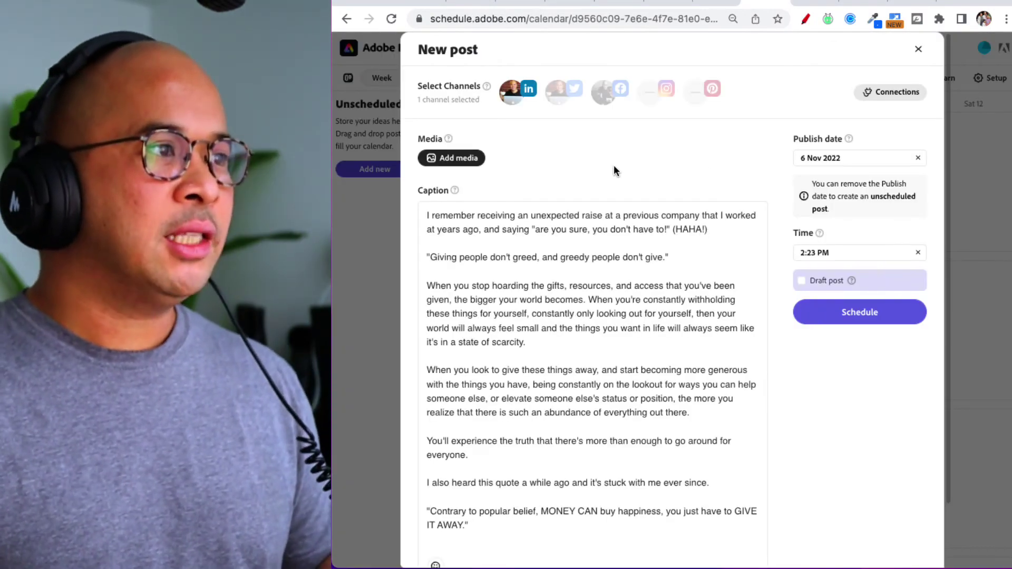
pyautogui.scroll(-3, 567, 290)
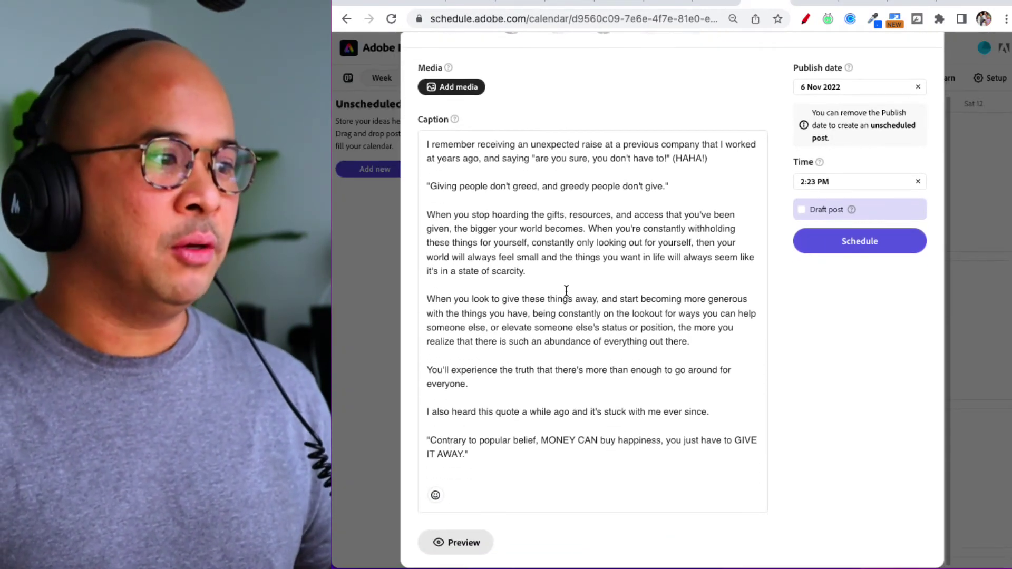
pyautogui.scroll(3, 567, 291)
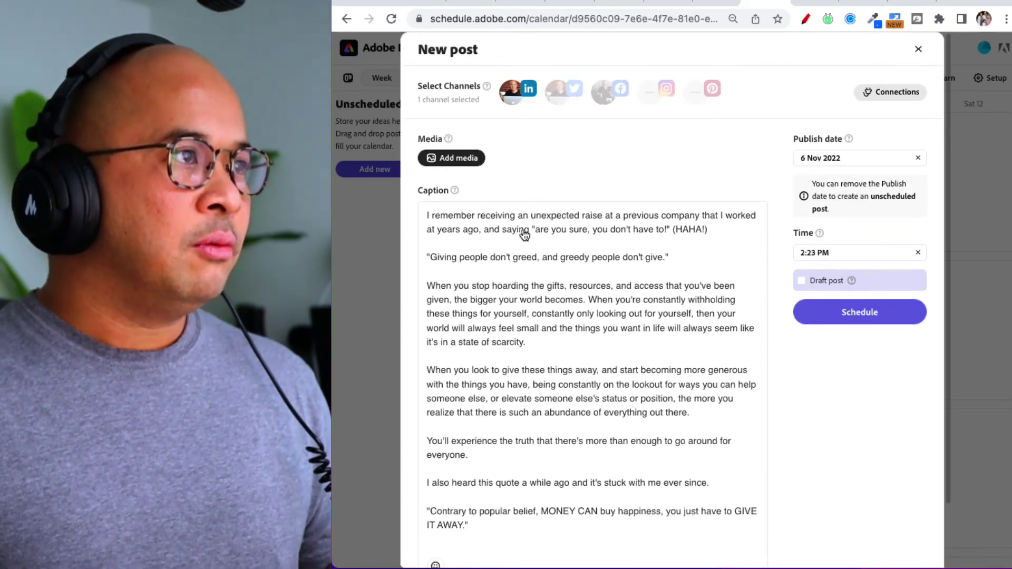
pyautogui.scroll(-3, 562, 431)
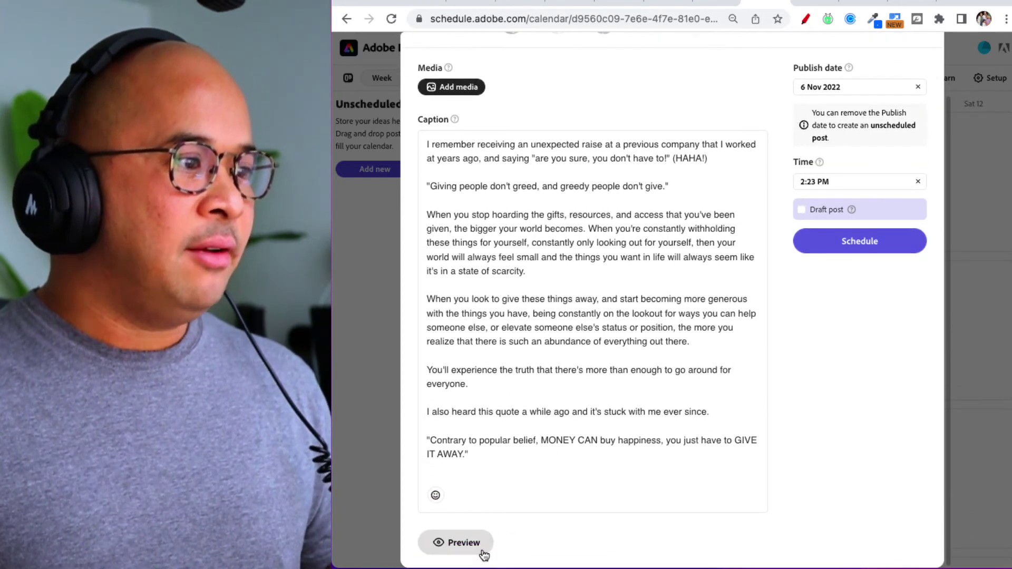
pyautogui.click(464, 544)
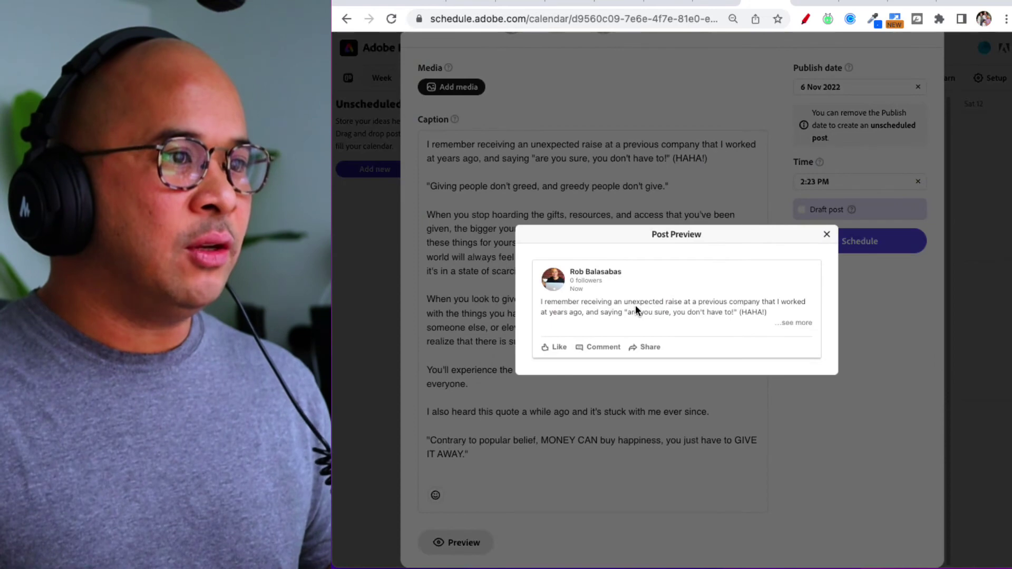
pyautogui.click(797, 324)
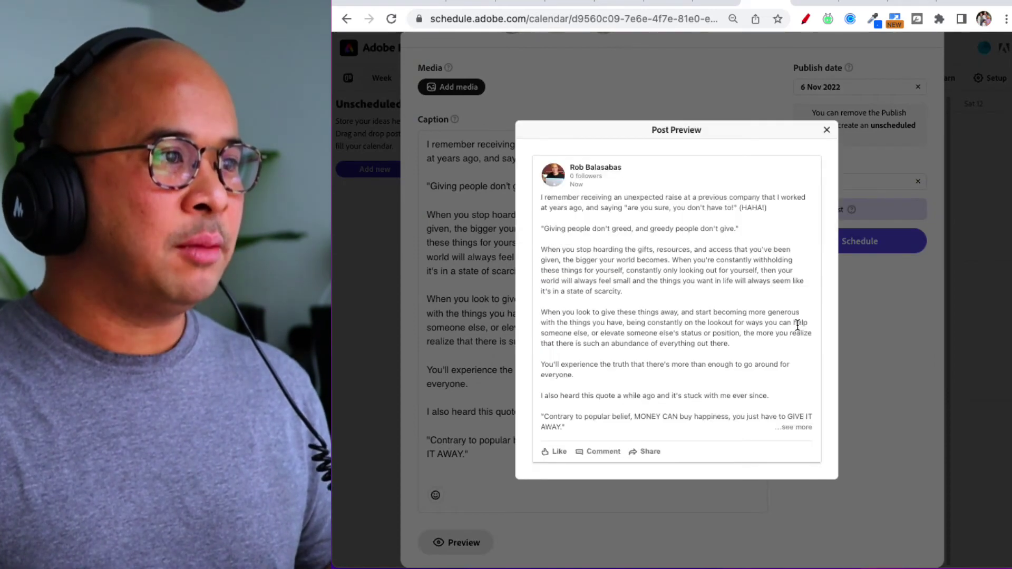
pyautogui.click(827, 130)
# Add Facebook as a channel and preview the post for LinkedIn and Facebook.
pyautogui.scroll(3, 541, 259)
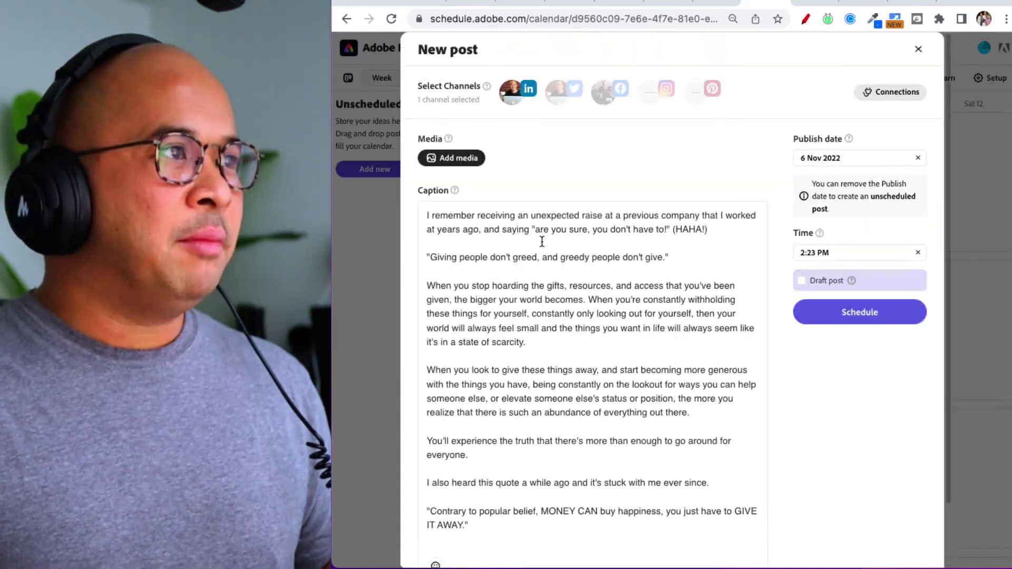
pyautogui.click(606, 91)
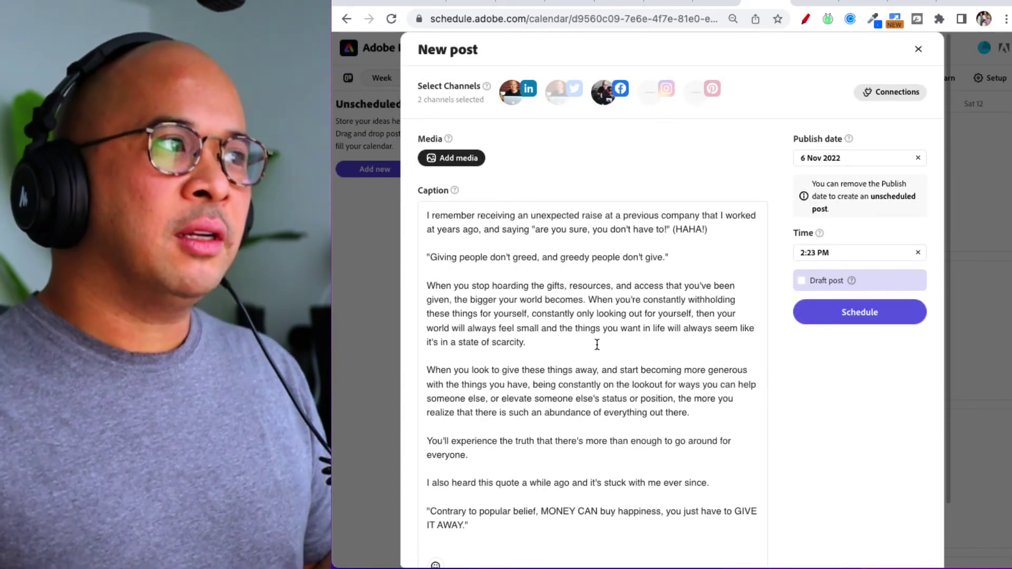
pyautogui.scroll(-1, 508, 420)
pyautogui.scroll(-2, 508, 421)
pyautogui.click(451, 542)
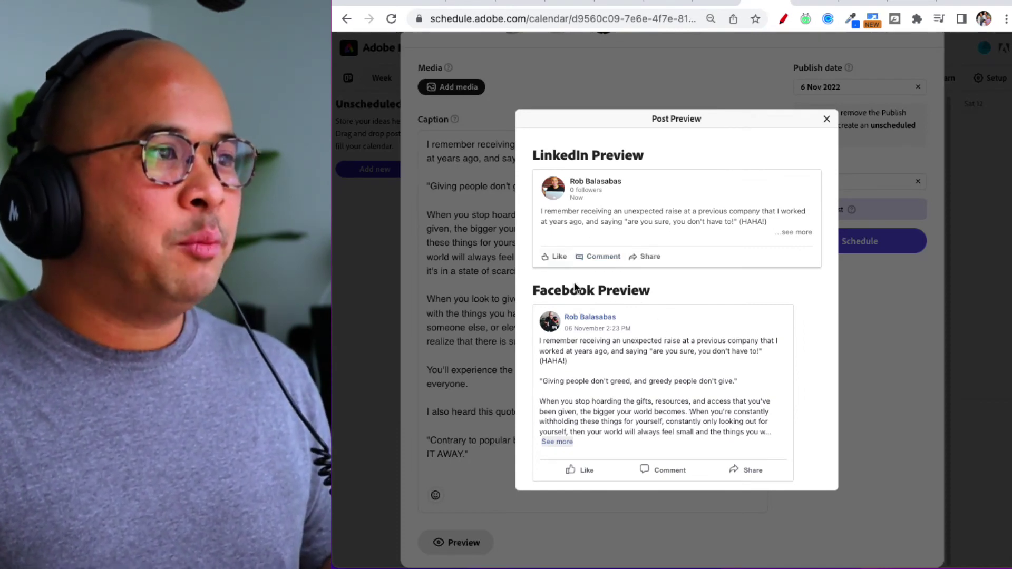
pyautogui.scroll(5, 648, 304)
pyautogui.scroll(-5, 648, 305)
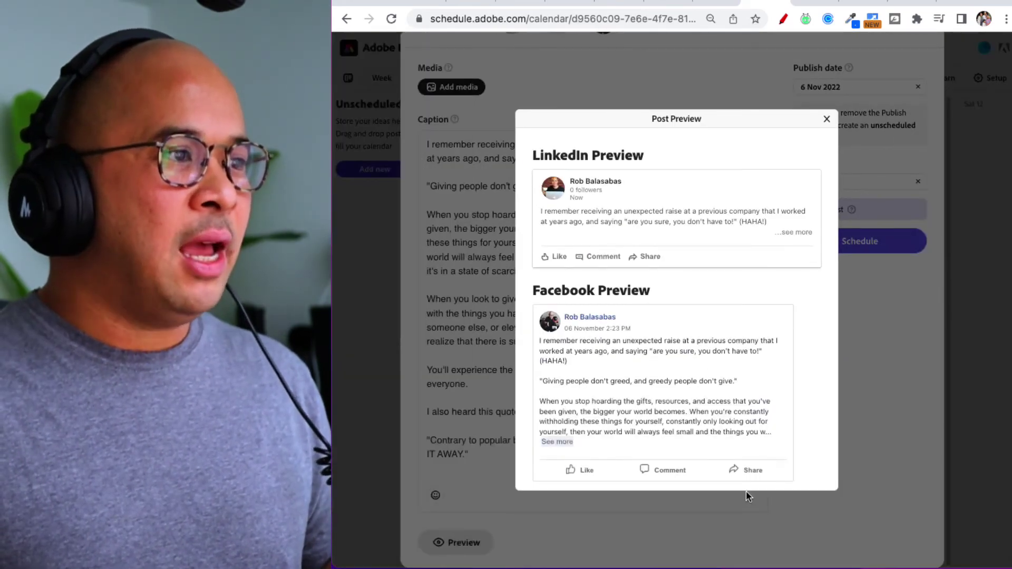
pyautogui.click(827, 120)
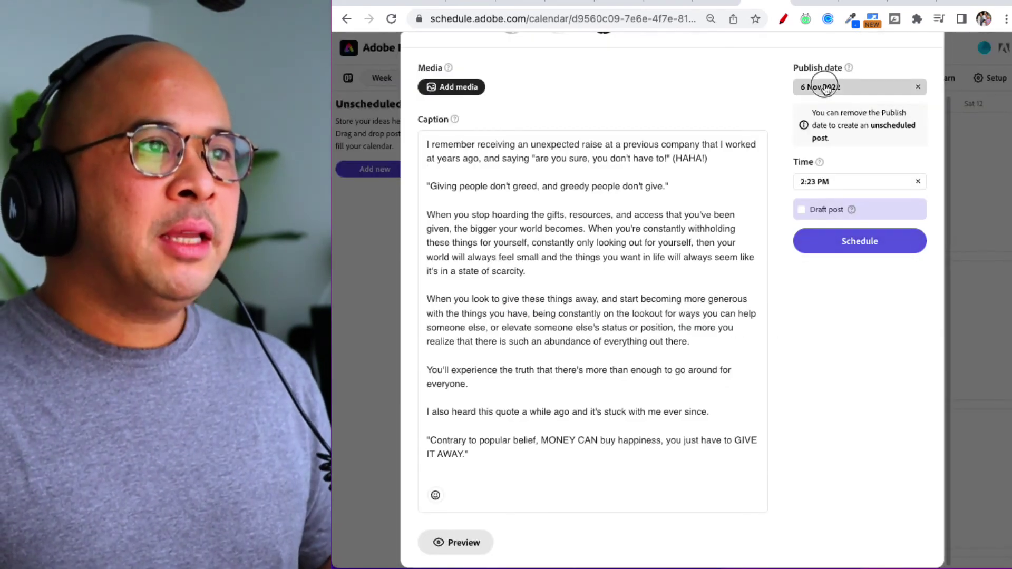
# Set the publish date to 7 November at 8:02 AM and schedule the post on both channels.
pyautogui.click(821, 87)
pyautogui.click(805, 167)
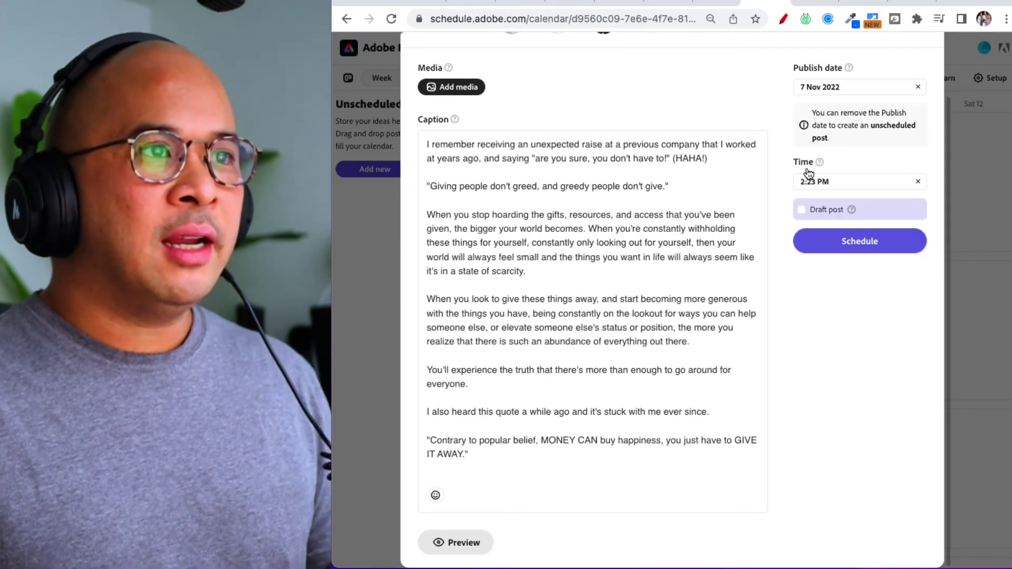
pyautogui.click(821, 186)
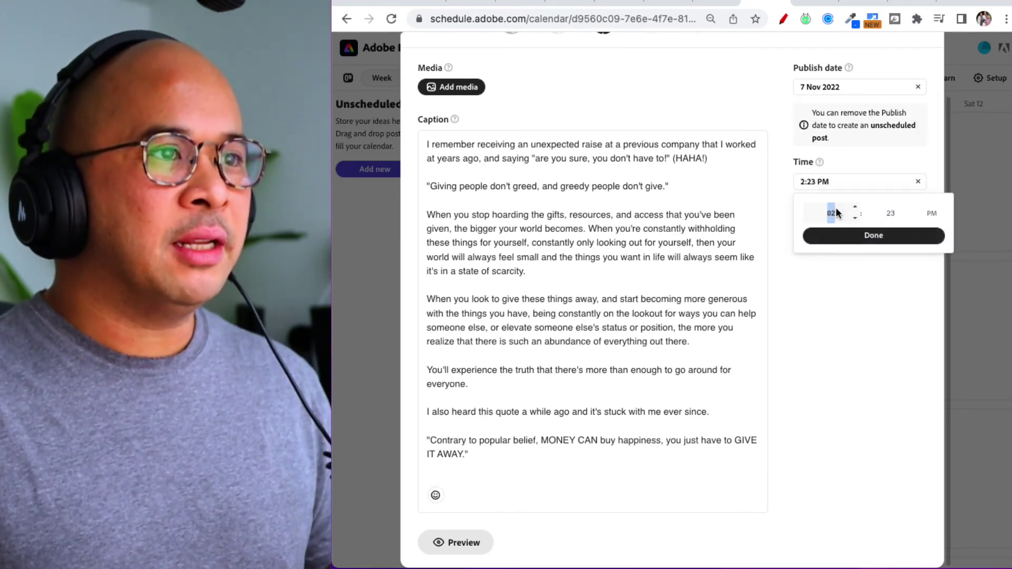
pyautogui.click(855, 218)
pyautogui.click(855, 218)
pyautogui.click(856, 218)
pyautogui.click(855, 218)
pyautogui.click(855, 219)
pyautogui.click(855, 219)
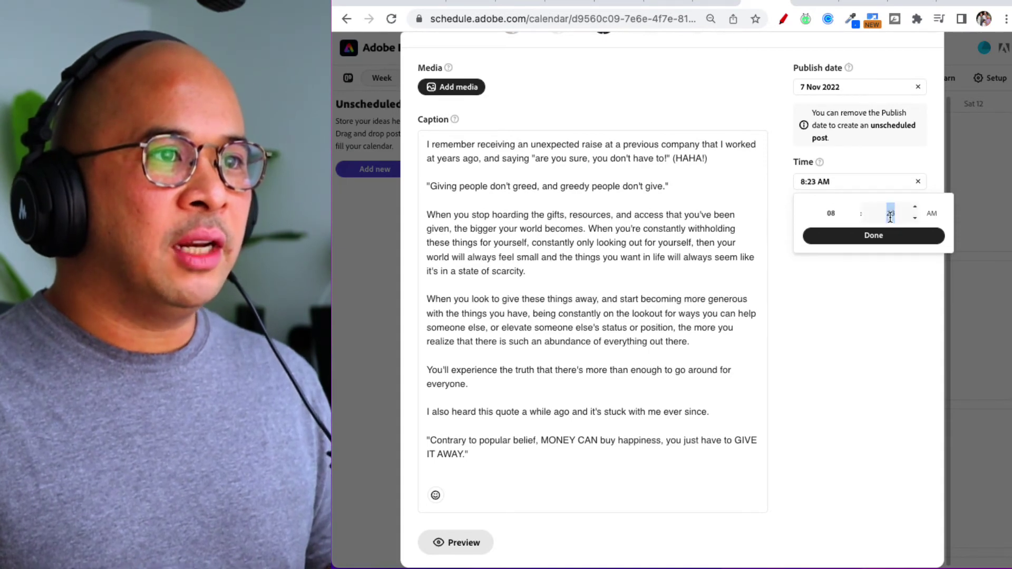
pyautogui.press('super+q')
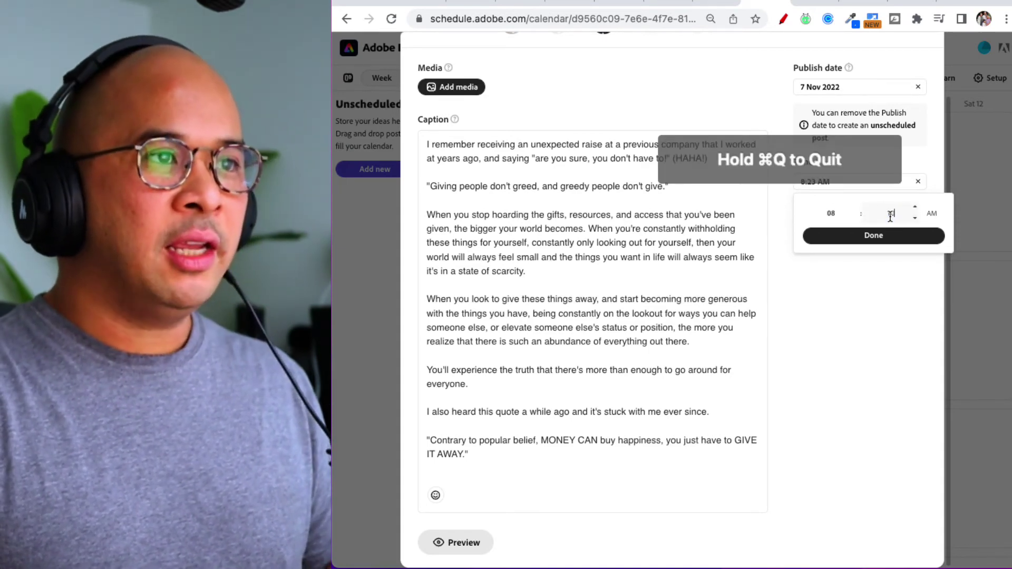
pyautogui.doubleClick(891, 214)
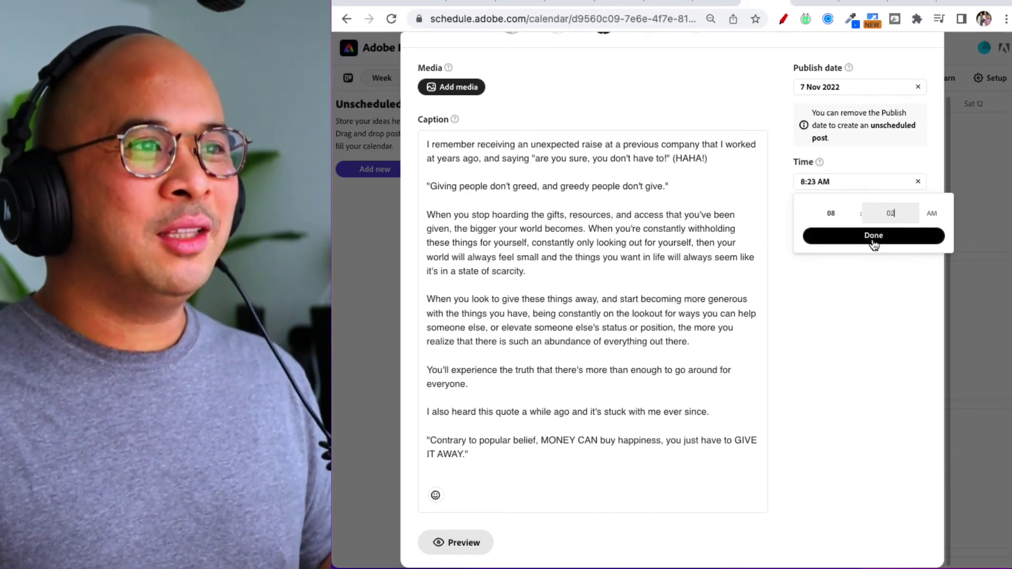
pyautogui.click(873, 237)
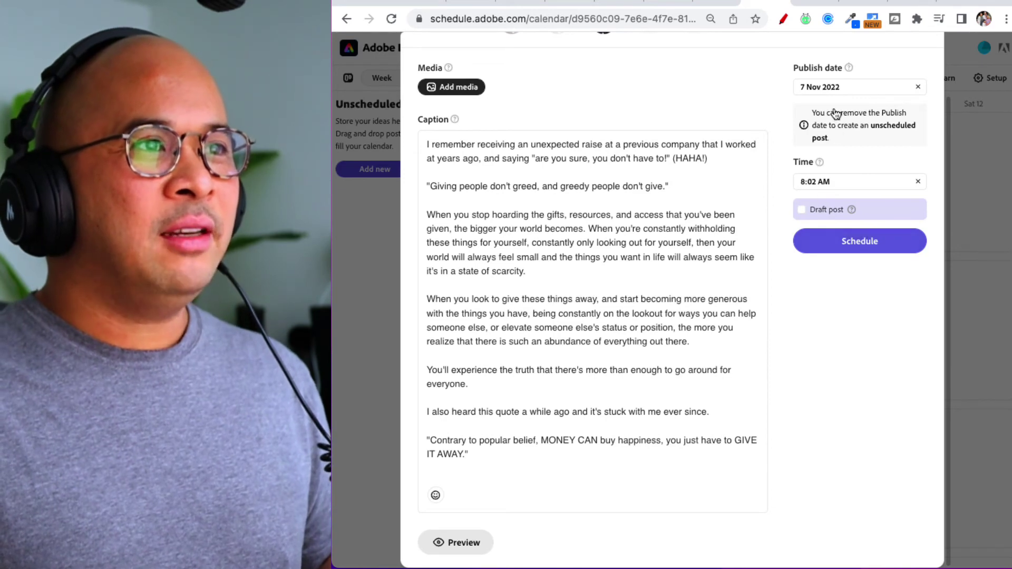
pyautogui.click(857, 249)
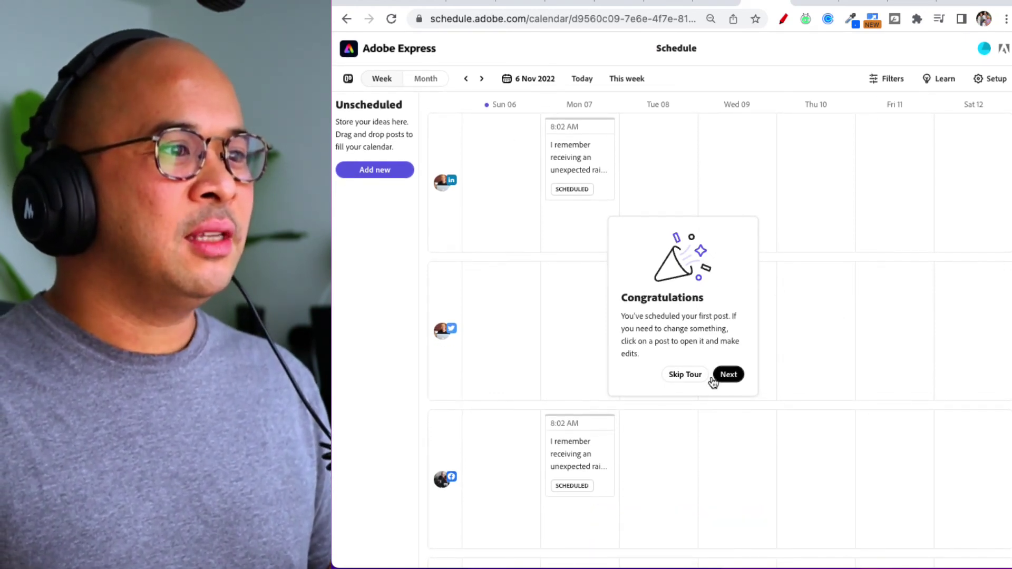
# Skip the tour and reload, then check the 8:02 AM Mon 07 posts in the LinkedIn and Facebook rows.
pyautogui.click(692, 377)
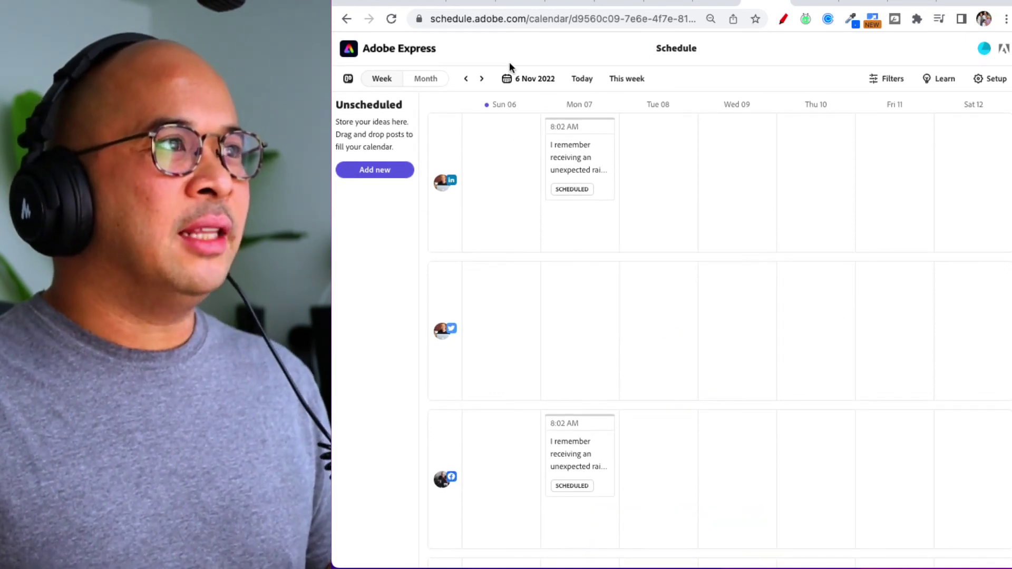
pyautogui.click(390, 19)
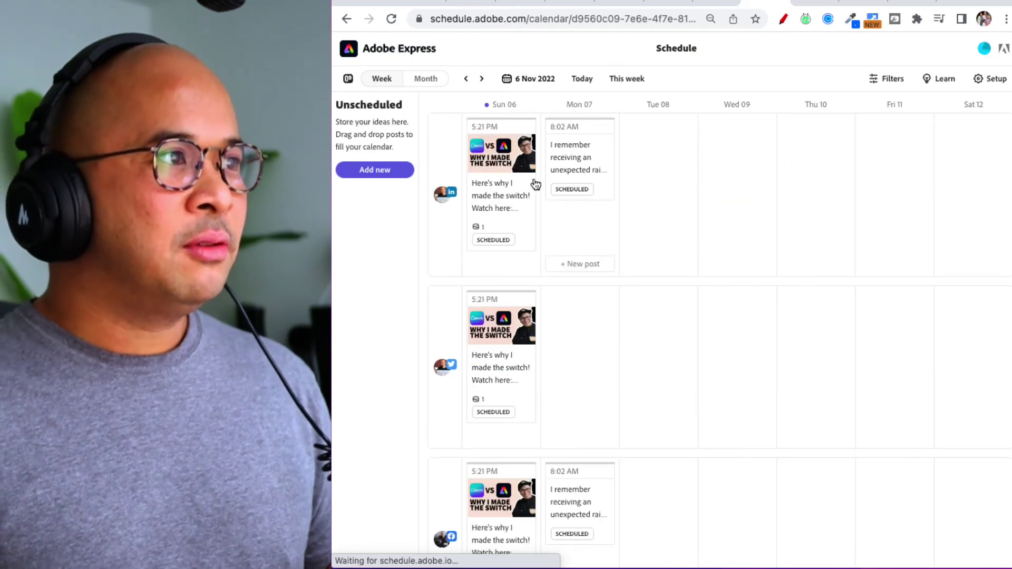
pyautogui.scroll(-2, 503, 161)
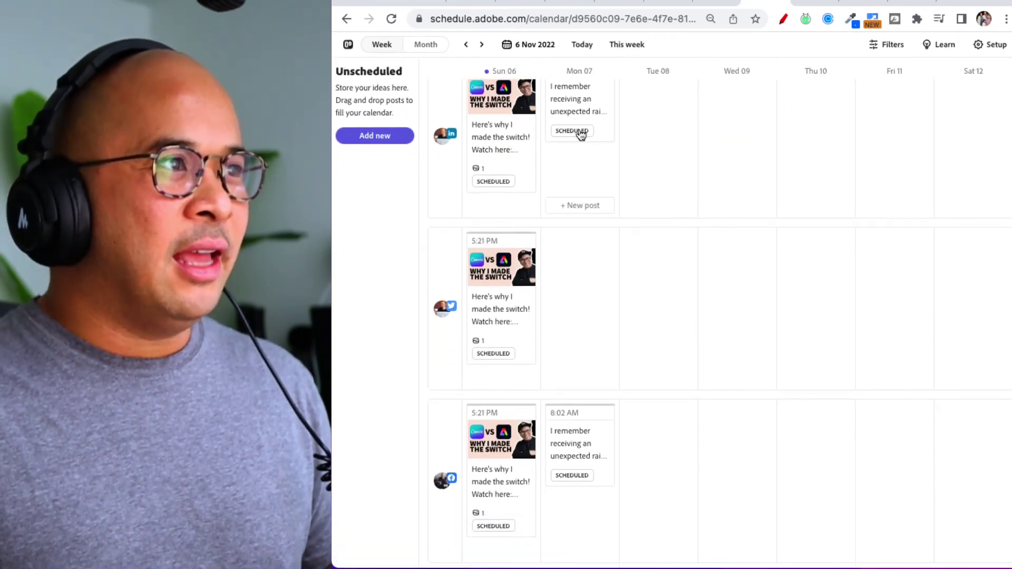
pyautogui.scroll(2, 580, 137)
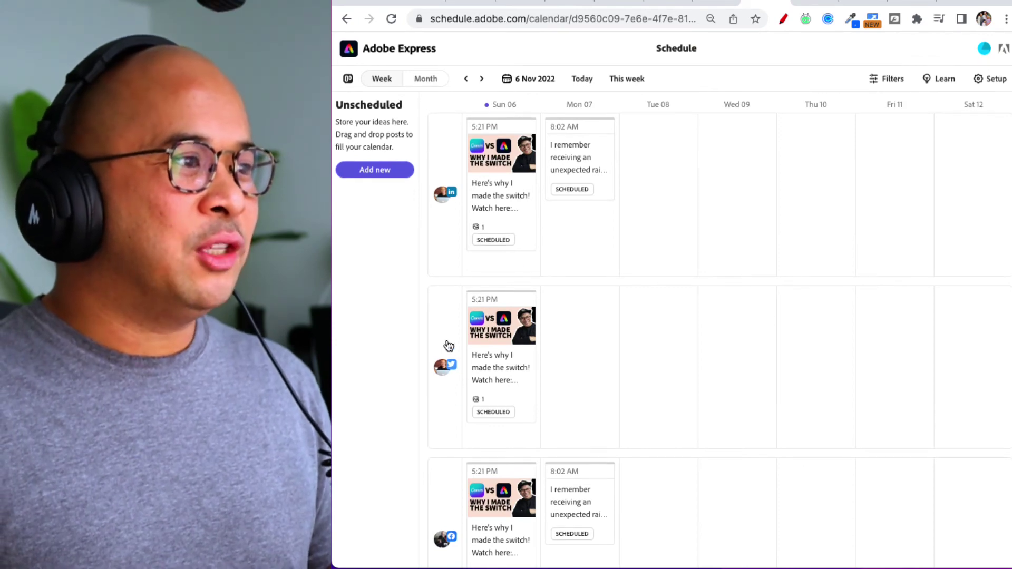
pyautogui.scroll(-5, 448, 343)
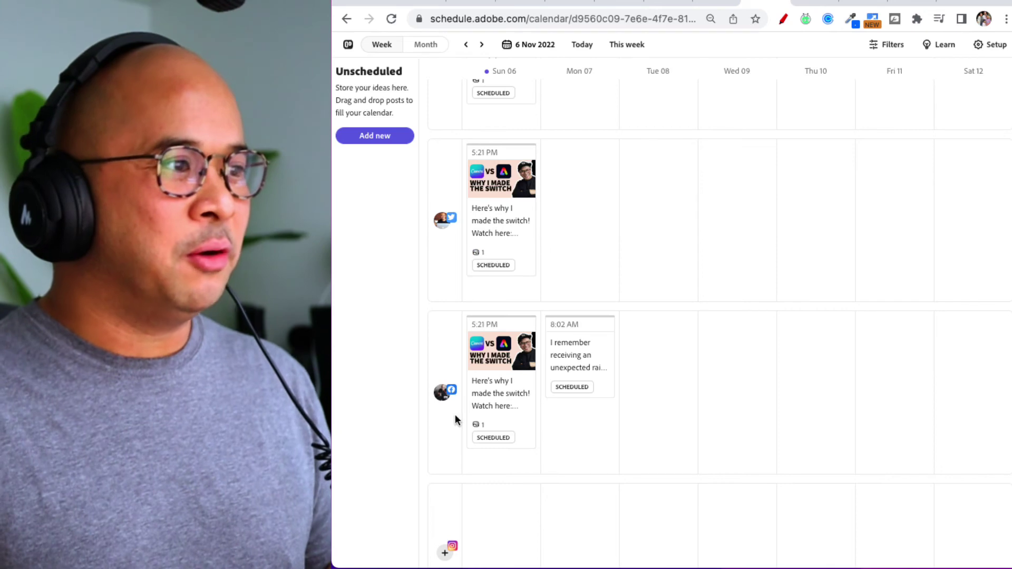
pyautogui.scroll(-1, 452, 416)
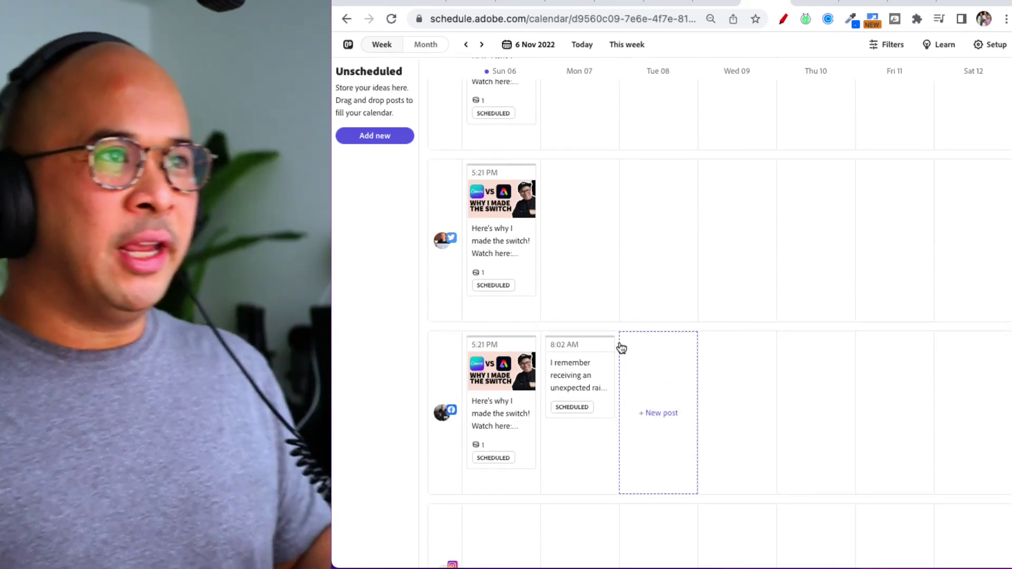
pyautogui.scroll(5, 717, 253)
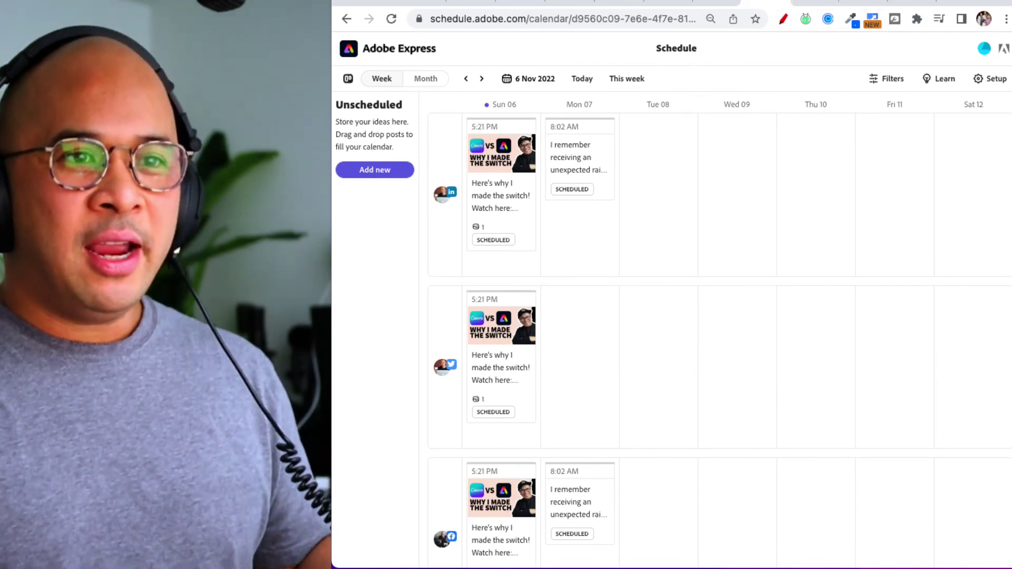